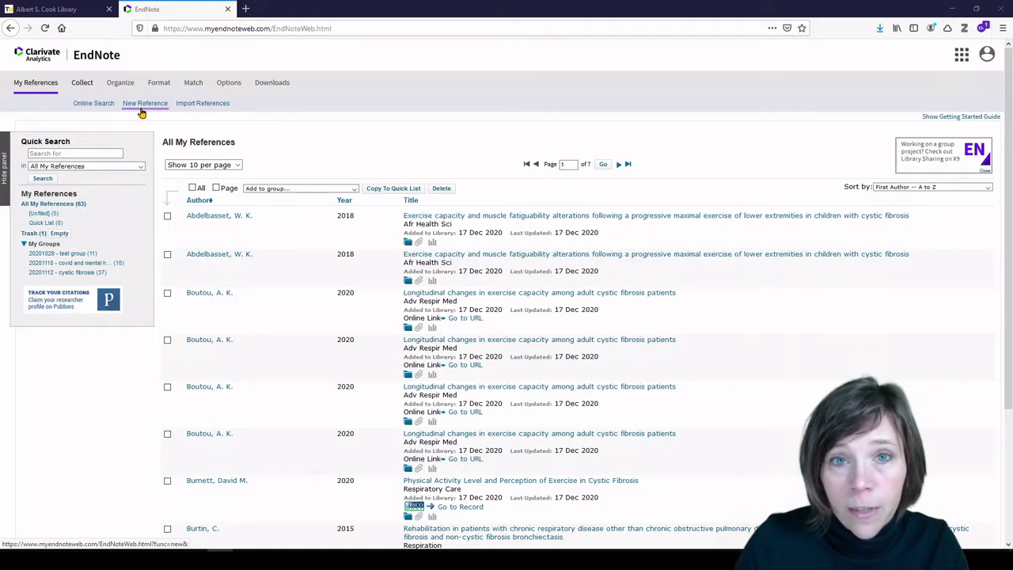
Step: Open EndNote online's Online Search page and list its databases, such as PubMed (NLM)
click(99, 104)
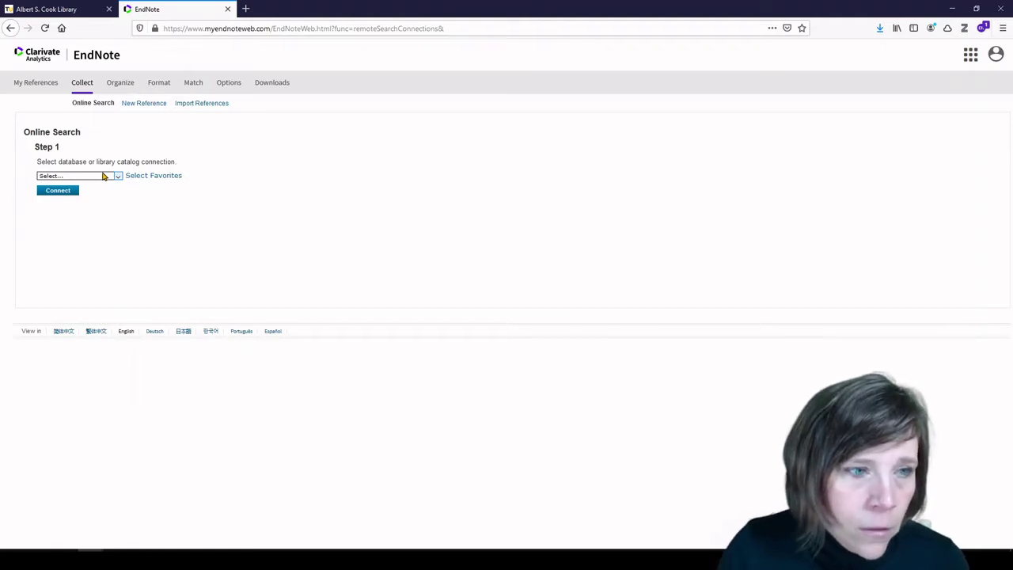
click(102, 176)
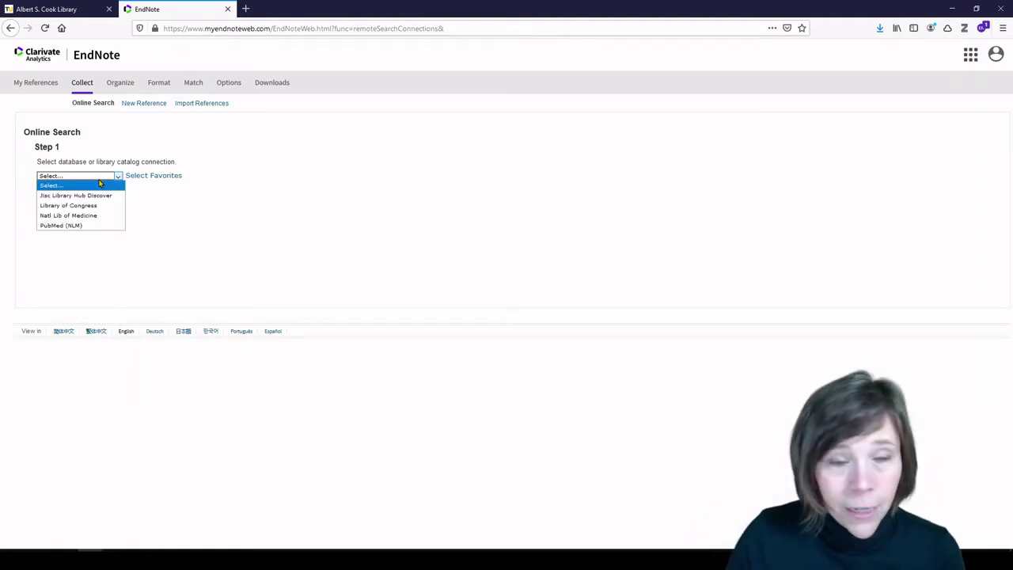
Step: Connect to PubMed (NLM) and search for 'cystic fibrosis' and 'exercise' in the first two fields
click(83, 228)
click(68, 190)
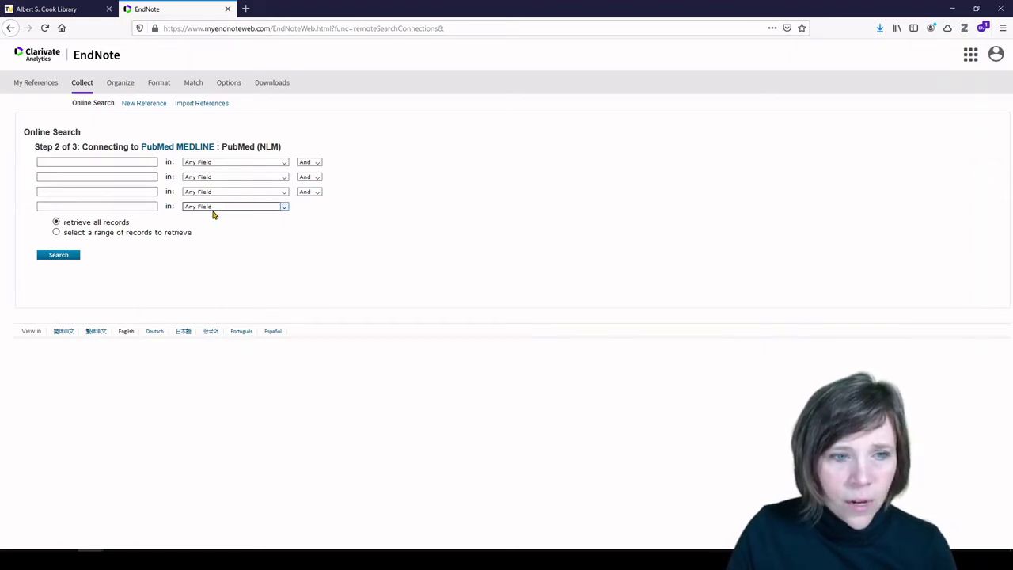
click(104, 163)
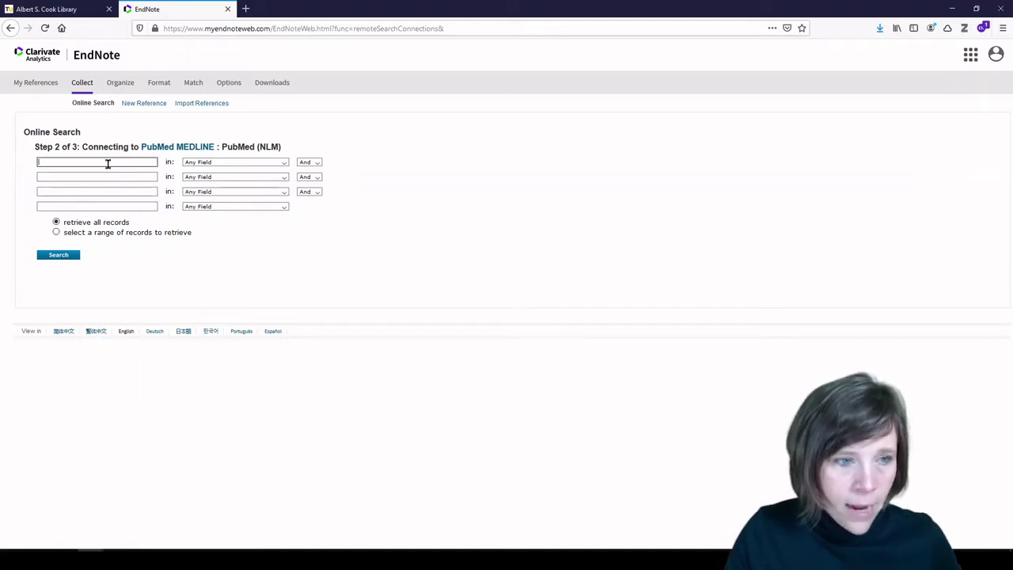
text(cystic)
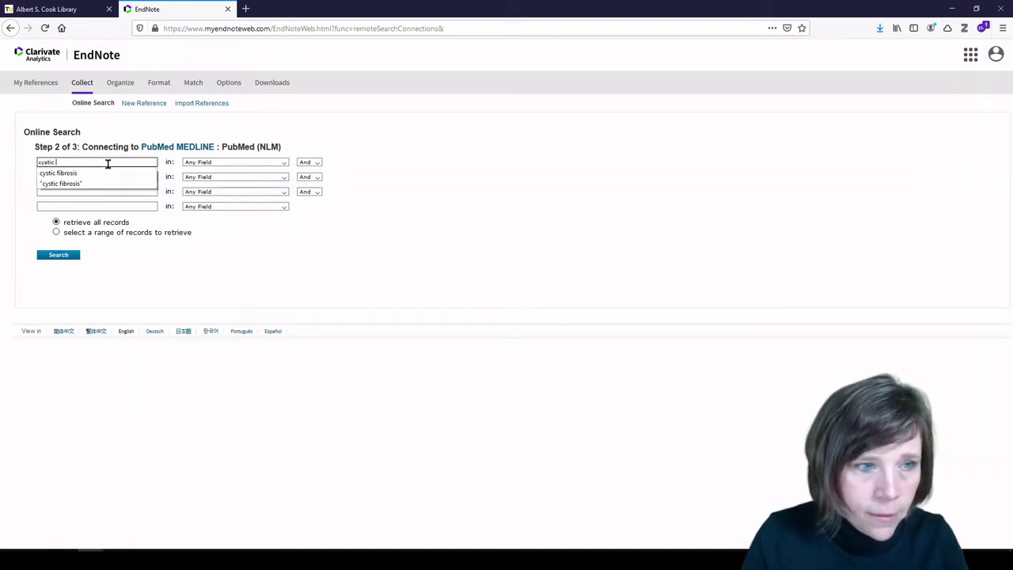
text( fibrosis)
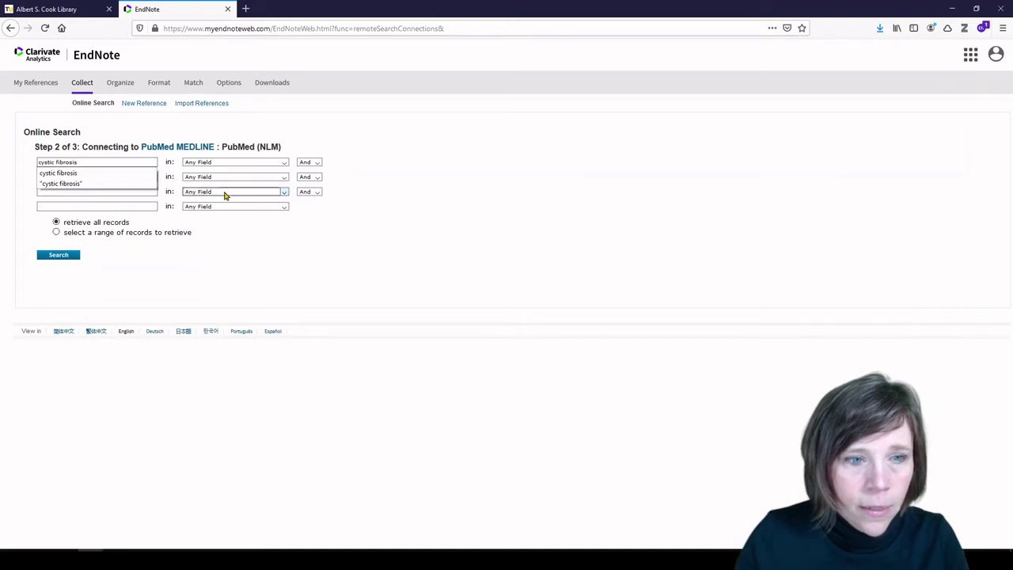
click(360, 164)
click(124, 179)
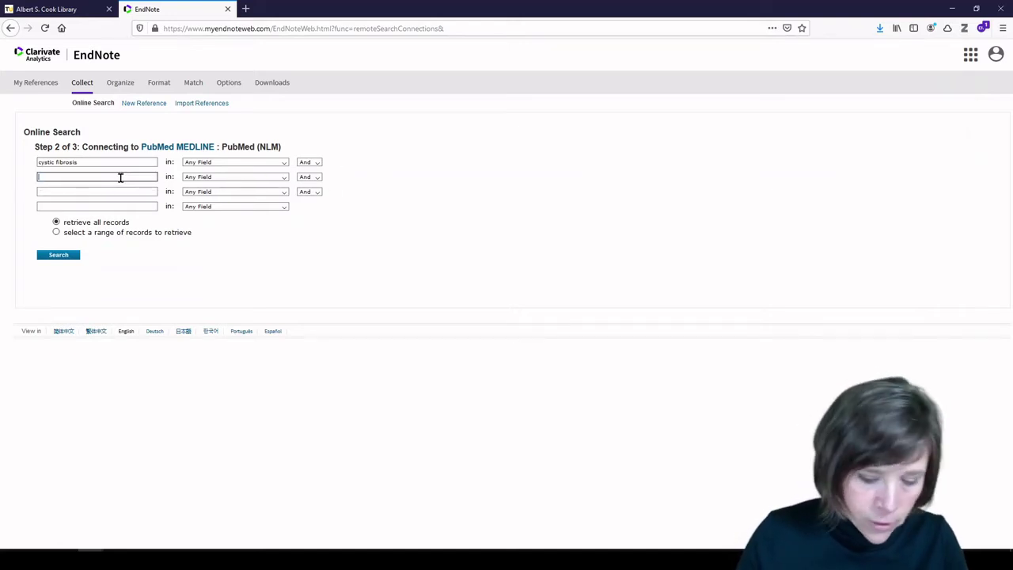
text(exerc)
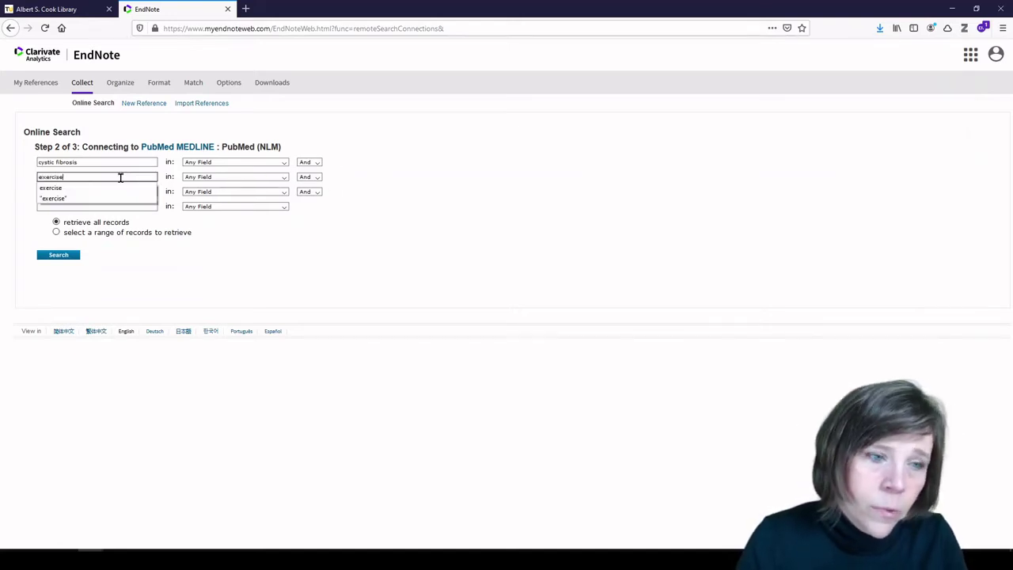
text(ise)
click(399, 227)
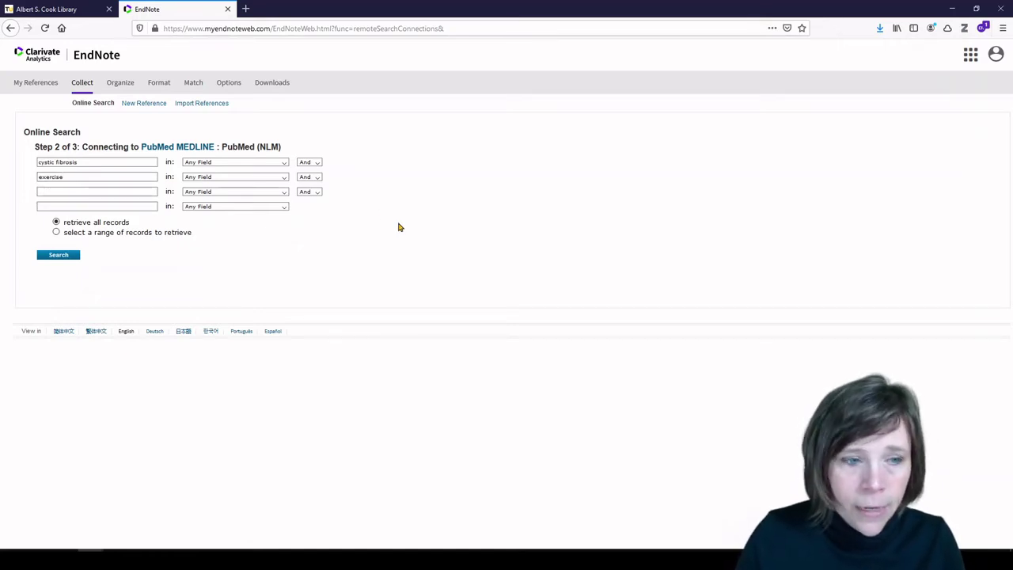
click(58, 254)
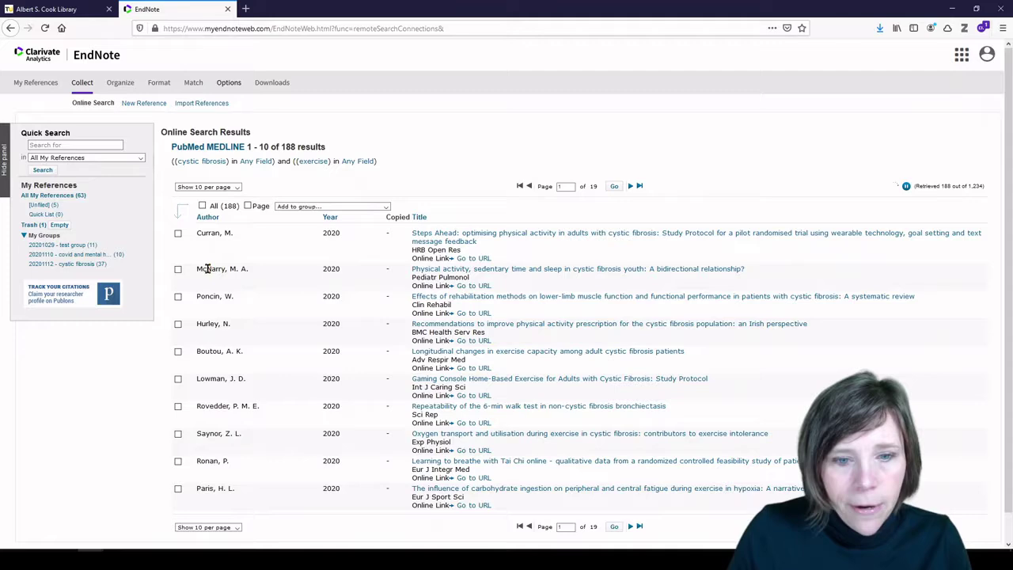
Step: Mark the relevant results, including the physical activity, adult exercise capacity and 6-min walk test articles
scroll(229, 289, down, 1)
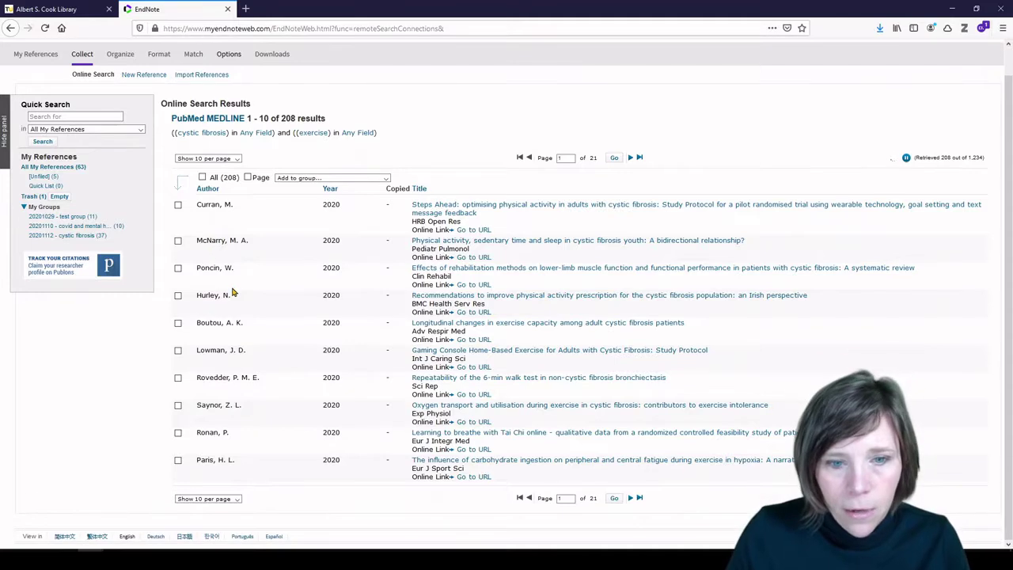
click(178, 206)
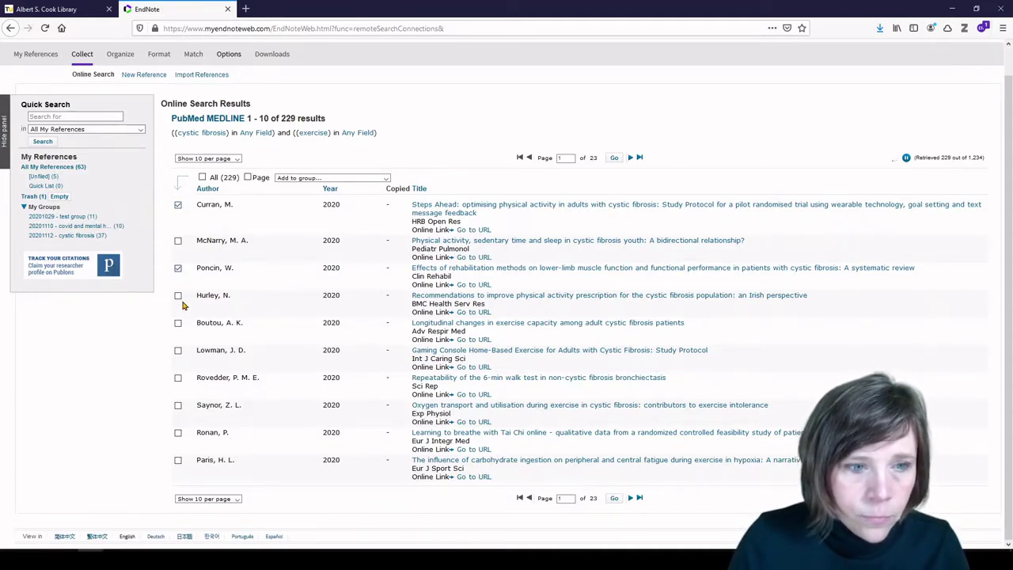
click(178, 296)
click(178, 323)
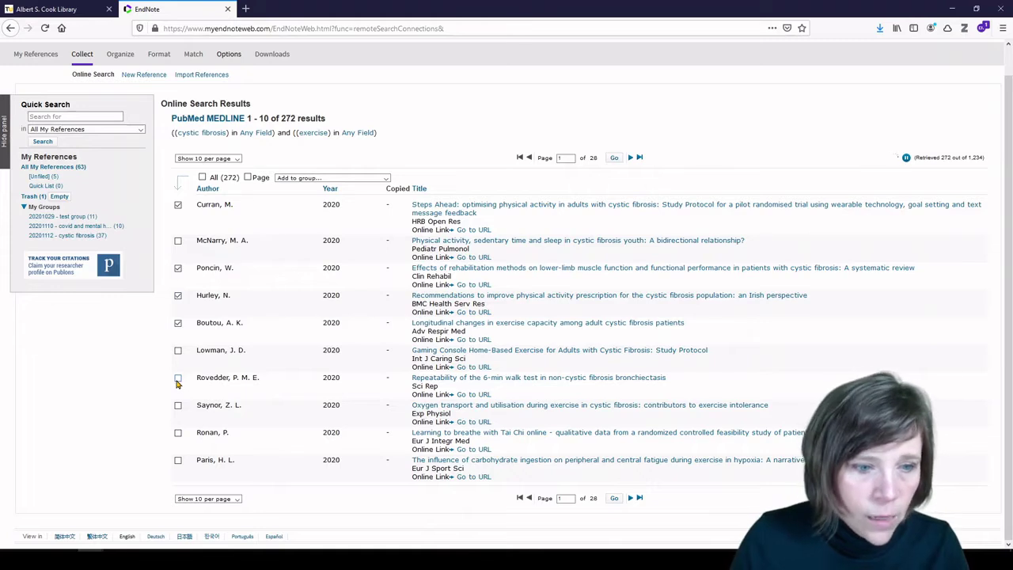
click(178, 379)
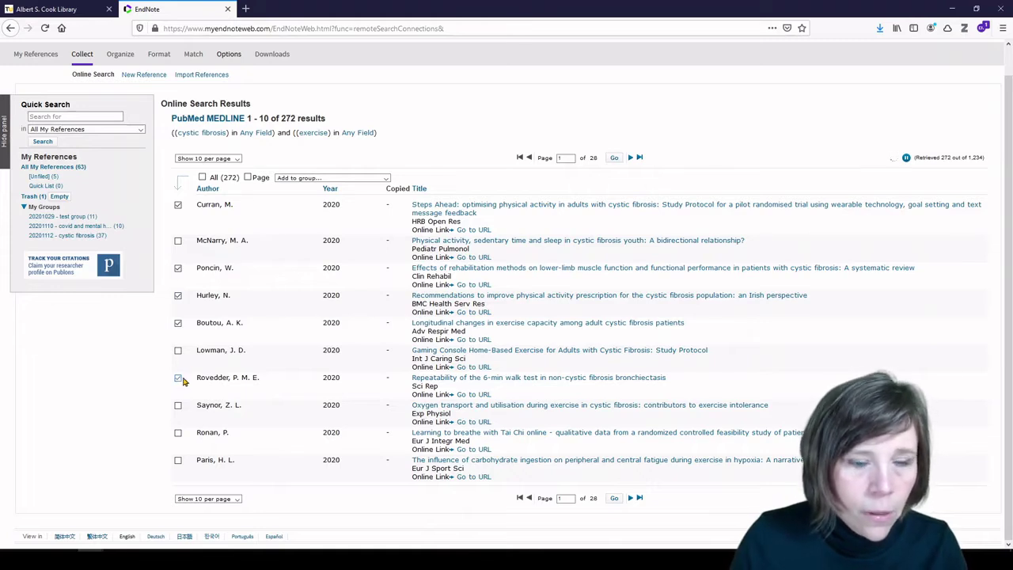
click(308, 178)
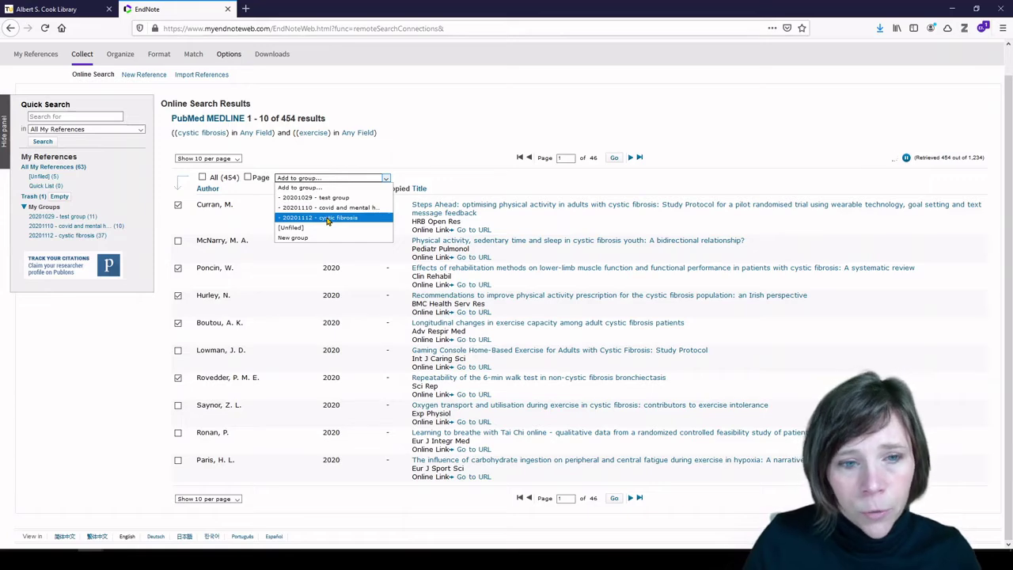
Step: File the marked articles into '20201112 - cystic fibrosis' and view the group's 42 references
click(328, 218)
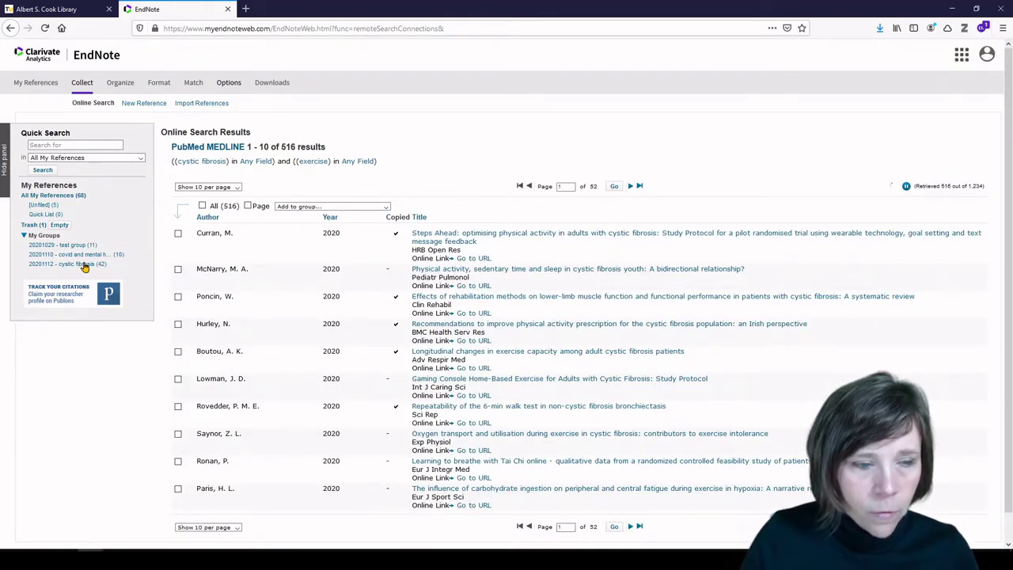
click(83, 269)
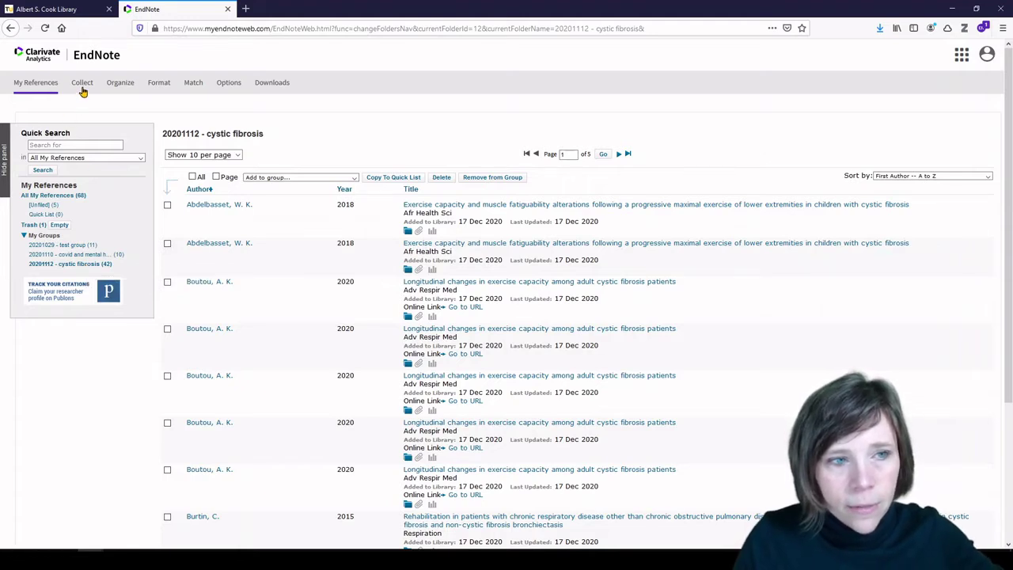
mouse_move(82, 82)
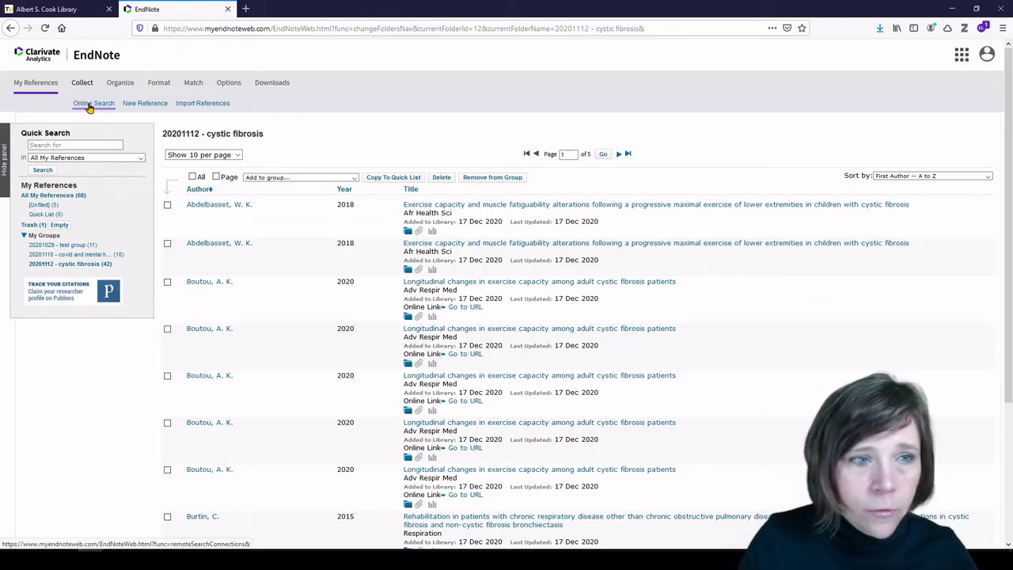
click(137, 105)
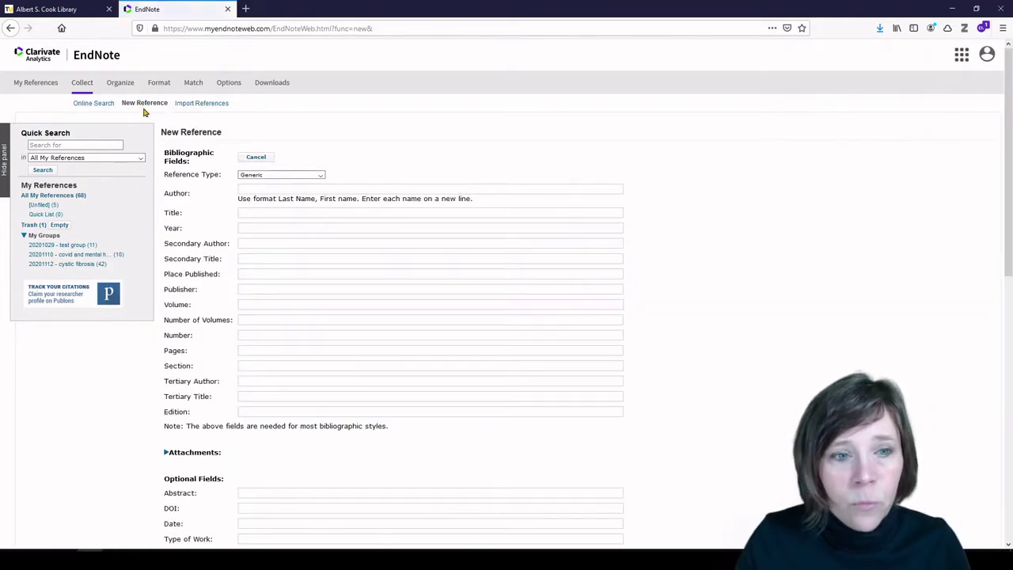
Step: Set the new reference's type to Web Page
click(268, 175)
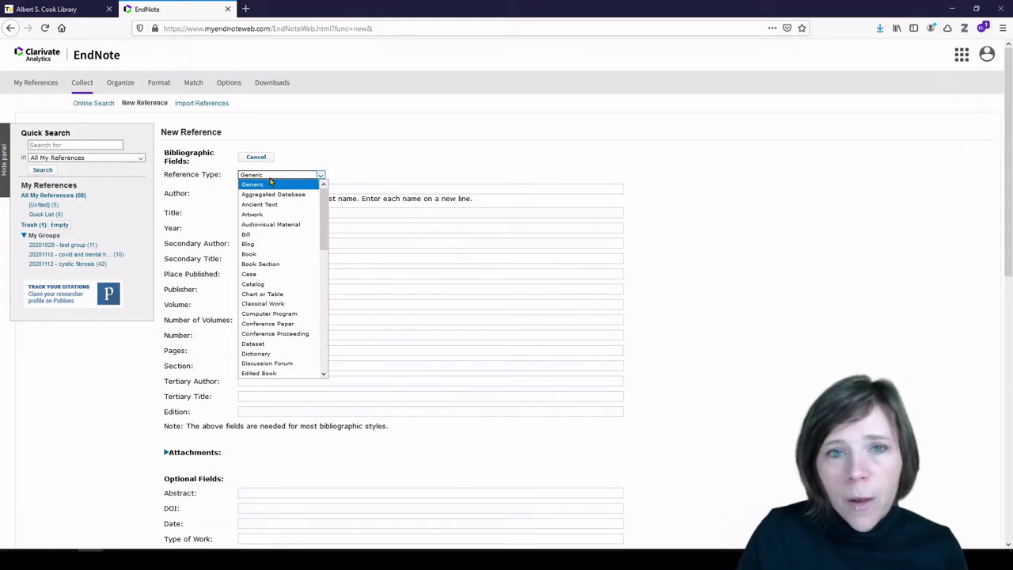
scroll(276, 210, down, 3)
scroll(277, 225, down, 3)
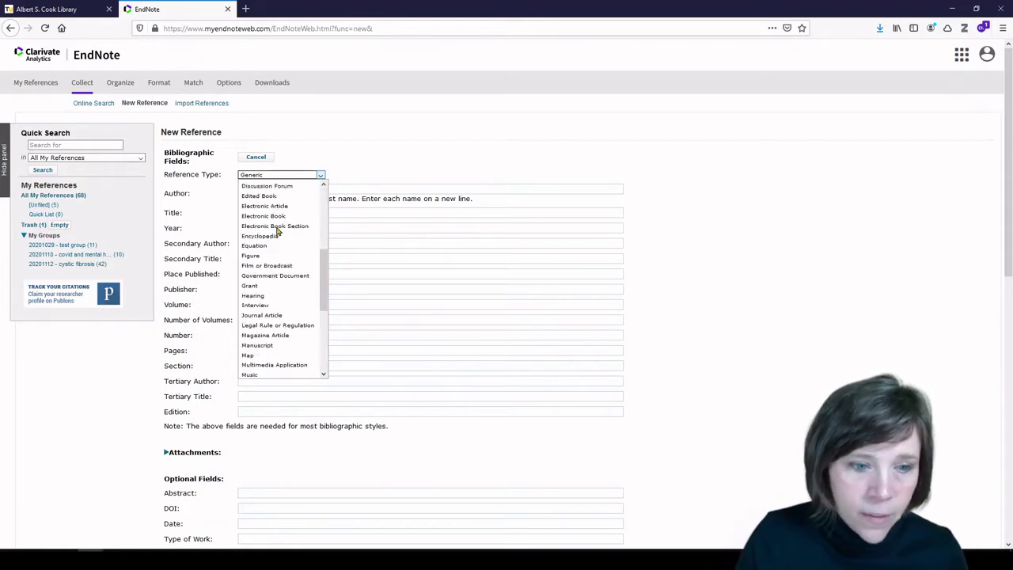
scroll(277, 230, down, 3)
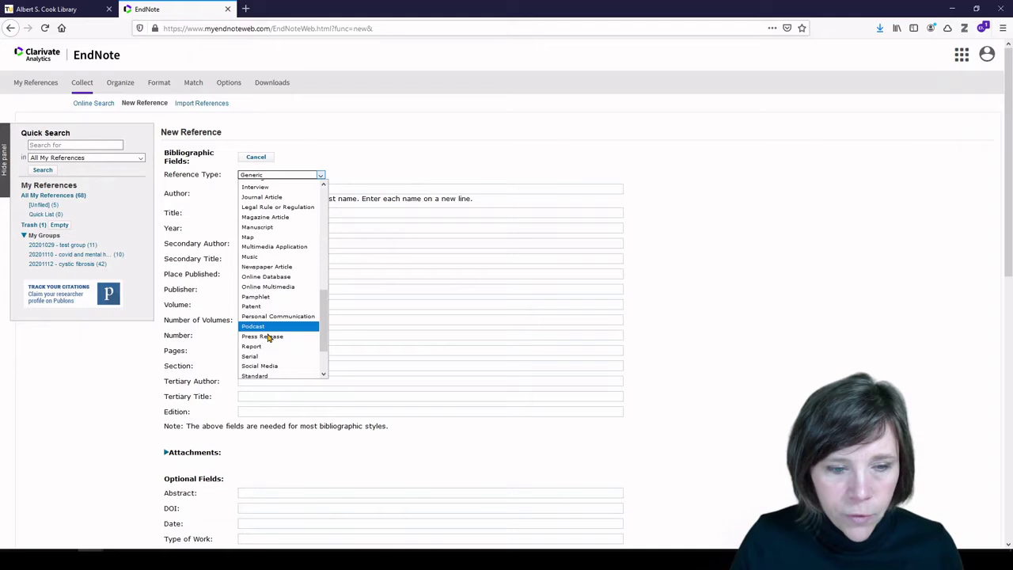
scroll(269, 338, down, 2)
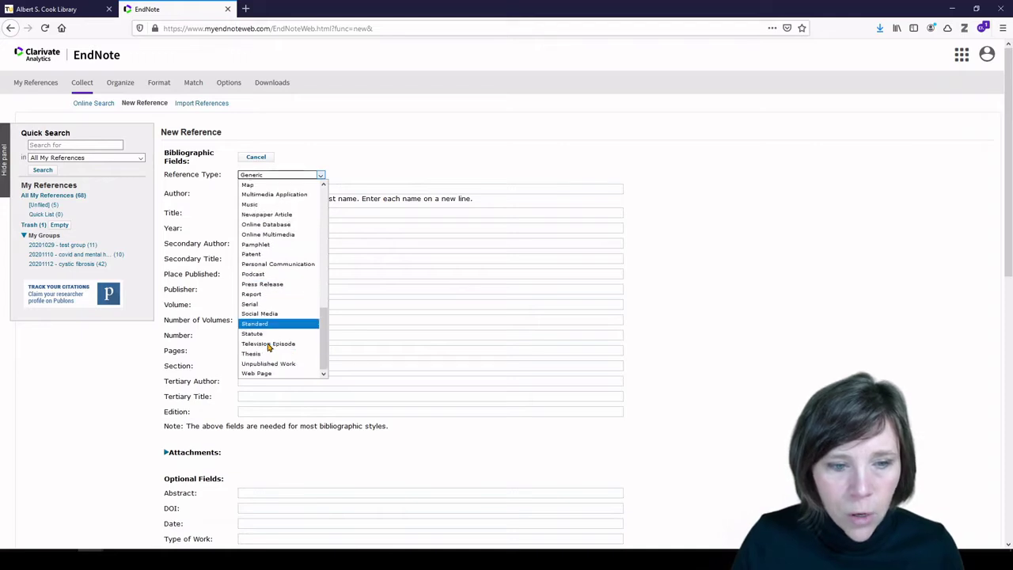
click(270, 374)
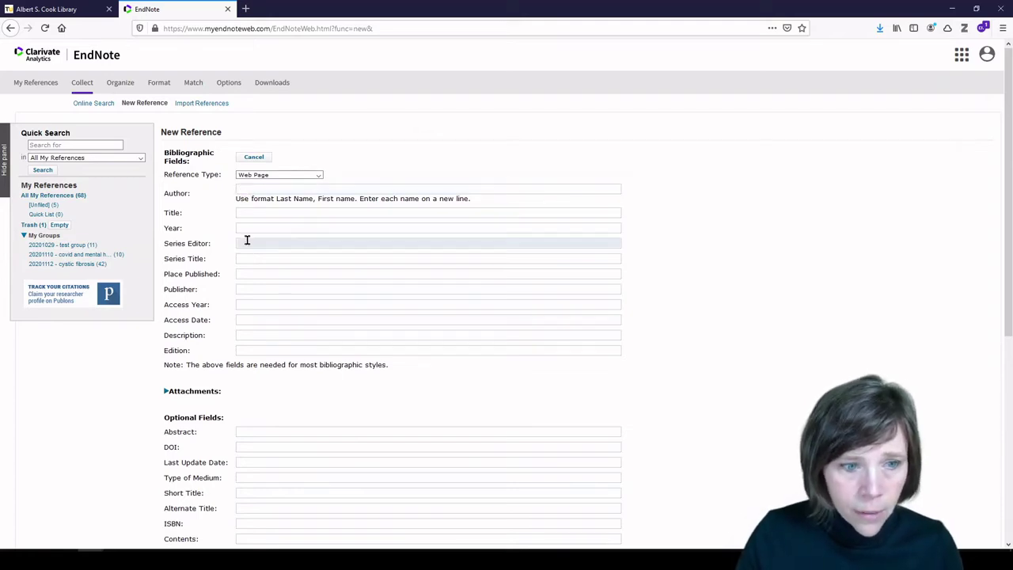
scroll(253, 301, down, 3)
scroll(271, 353, down, 2)
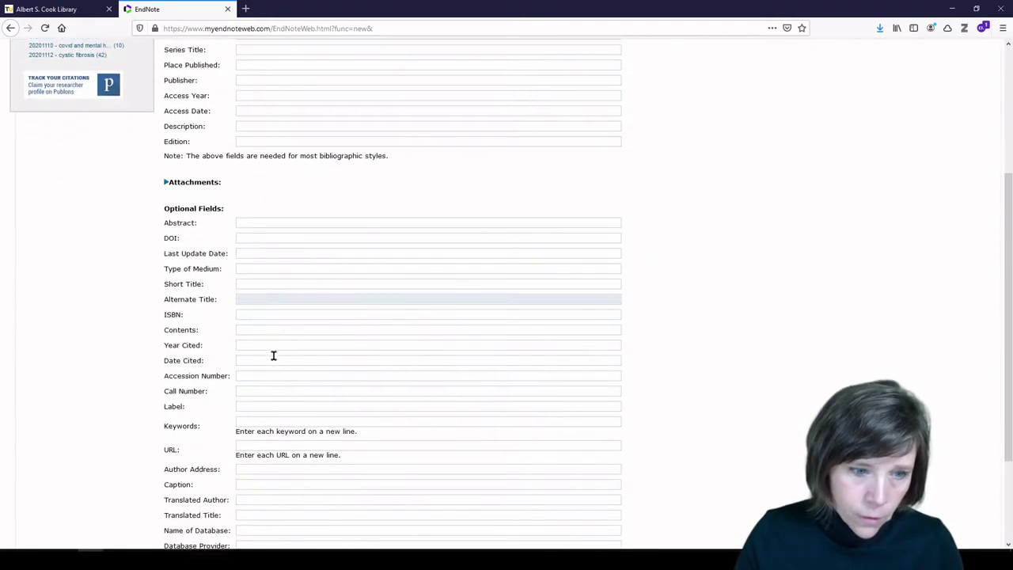
scroll(271, 360, down, 1)
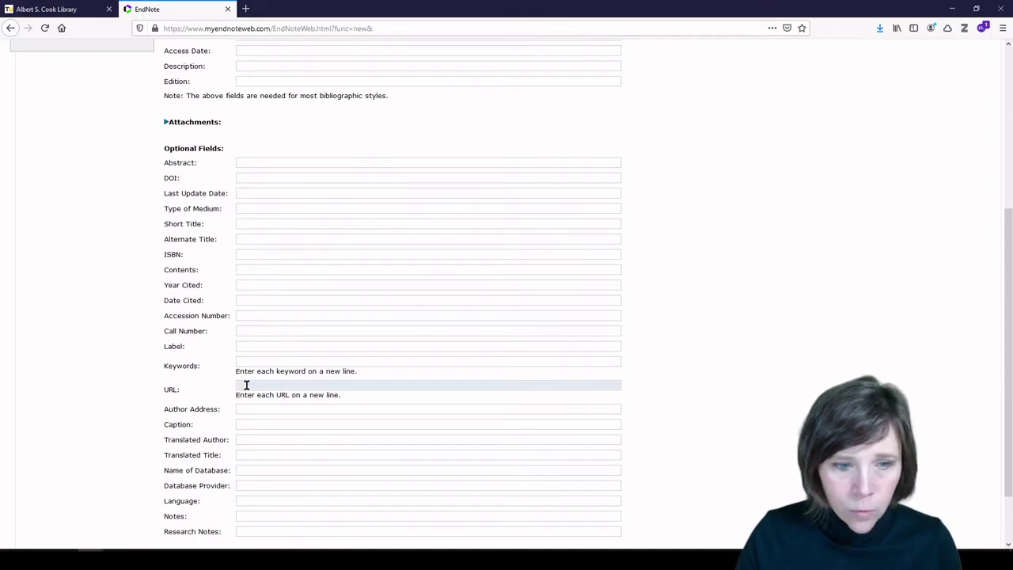
Step: Leave the form's URL field blank and go to the Import References page instead
click(246, 385)
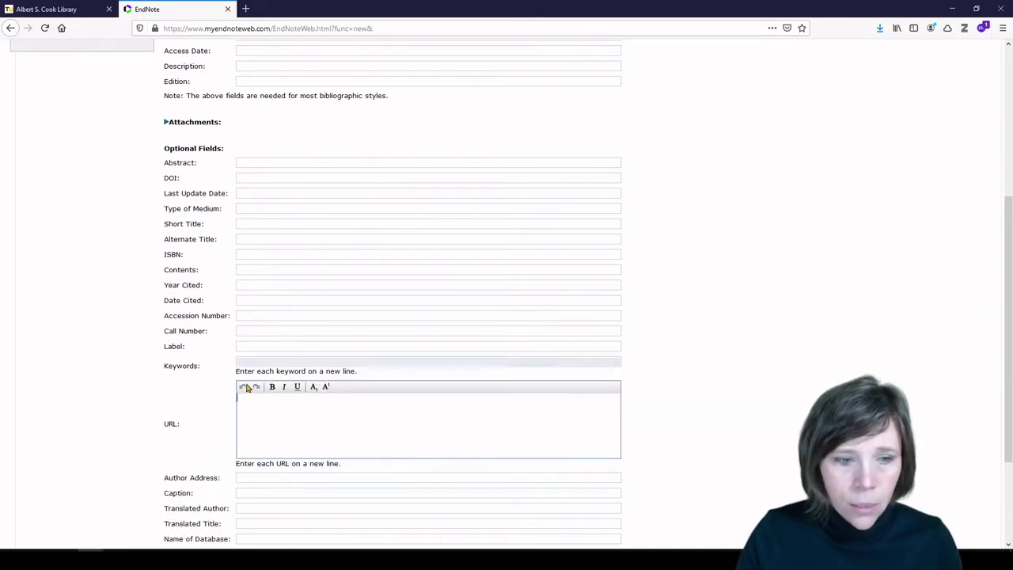
scroll(332, 416, down, 3)
scroll(316, 416, up, 6)
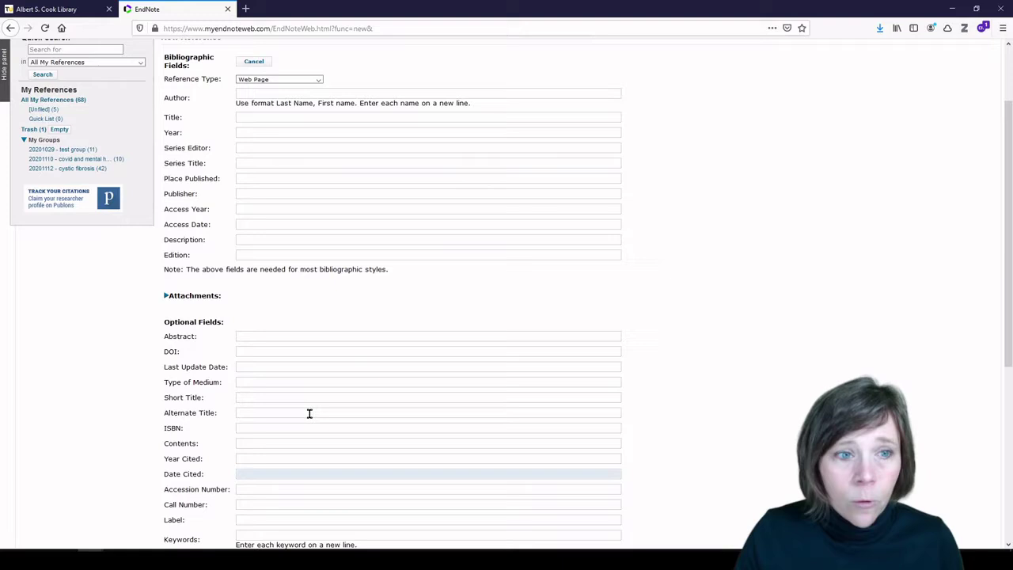
scroll(310, 413, up, 2)
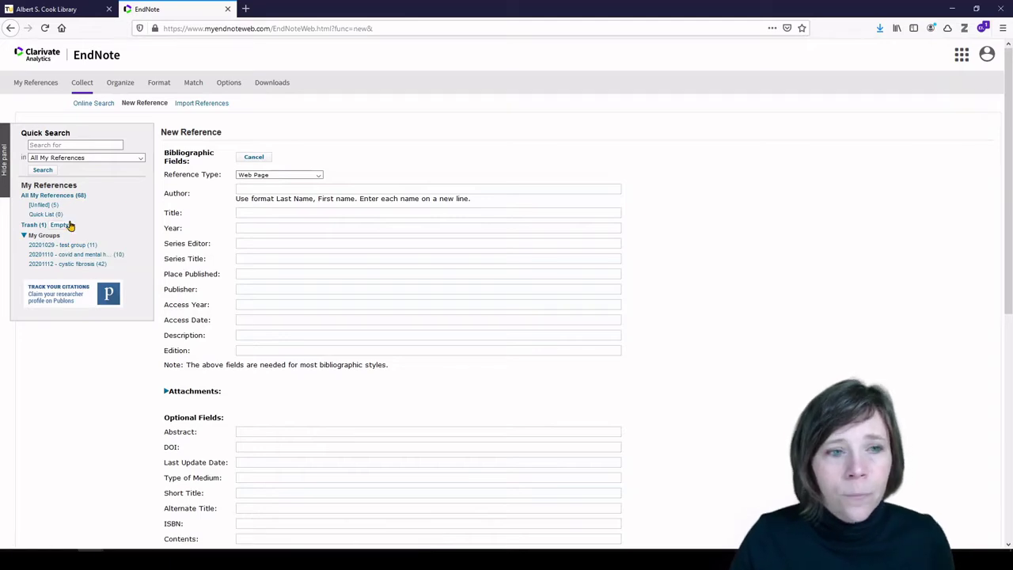
click(216, 109)
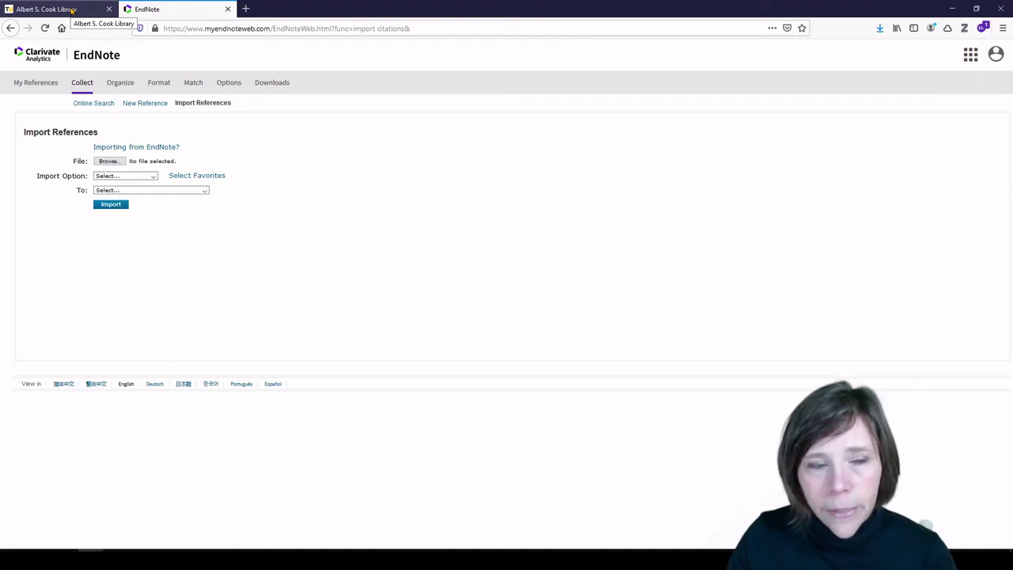
Step: Switch to the Albert S. Cook Library browser tab
click(71, 9)
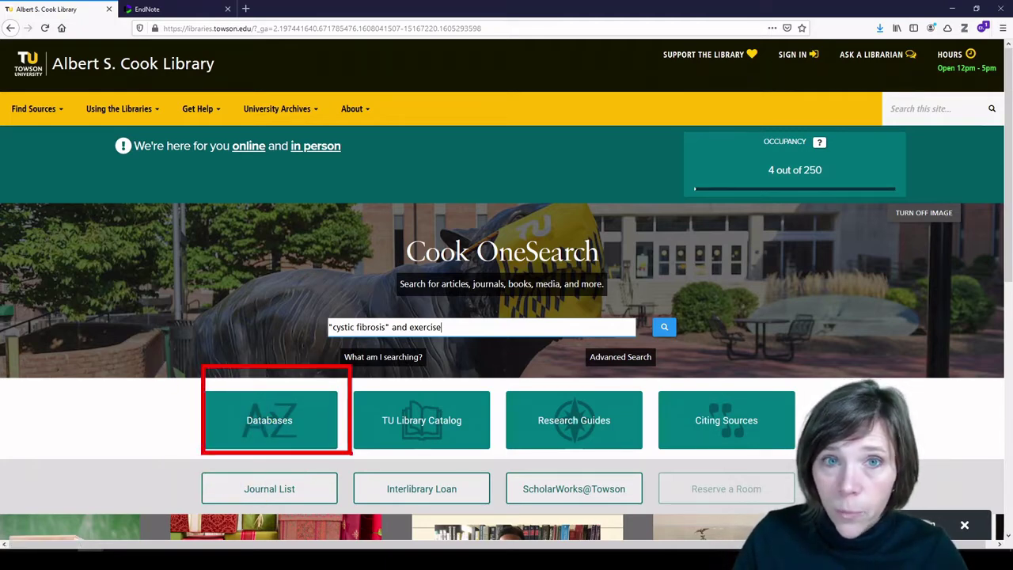
Step: Search the library's A-Z Databases list for 'pubmed'
click(259, 410)
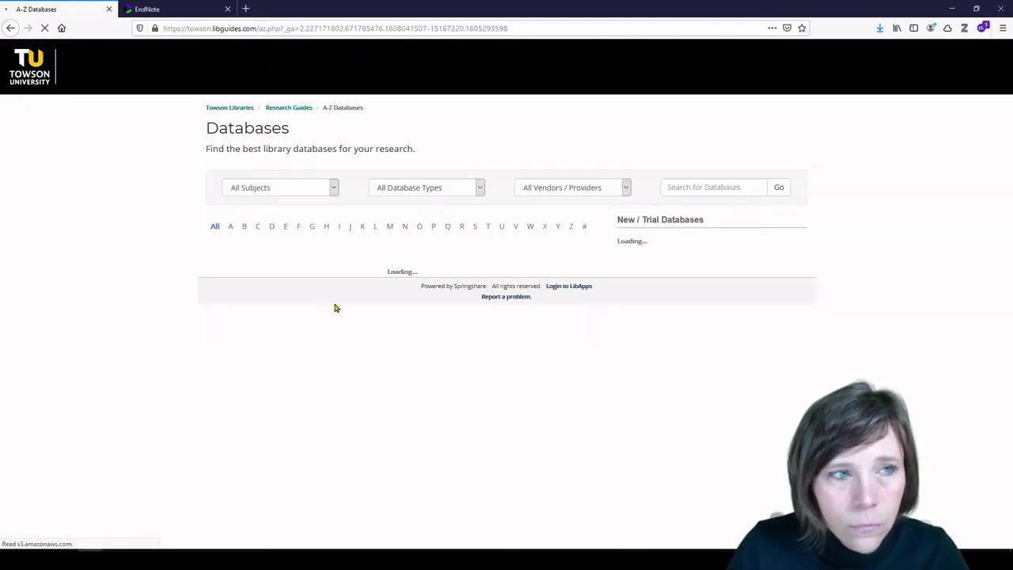
click(679, 185)
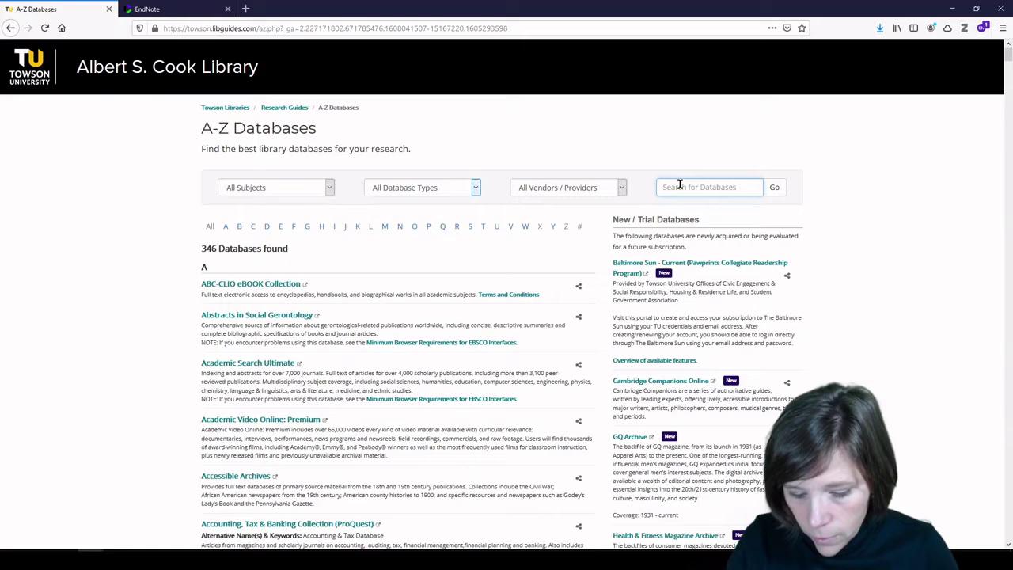
text(pubmed)
key(Return)
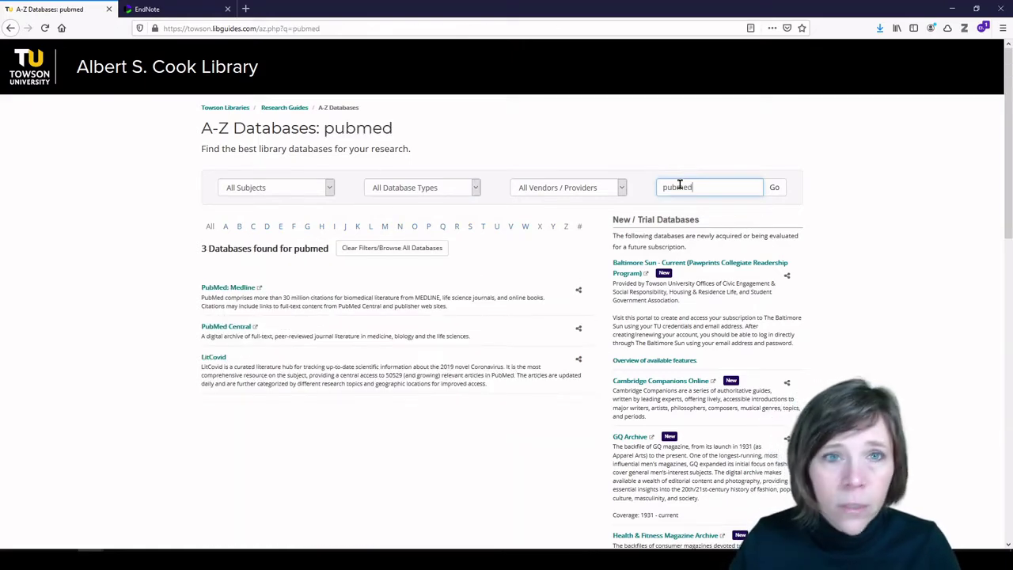
Step: Open PubMed: Medline and search for "cystic fibrosis" AND exercise
click(221, 288)
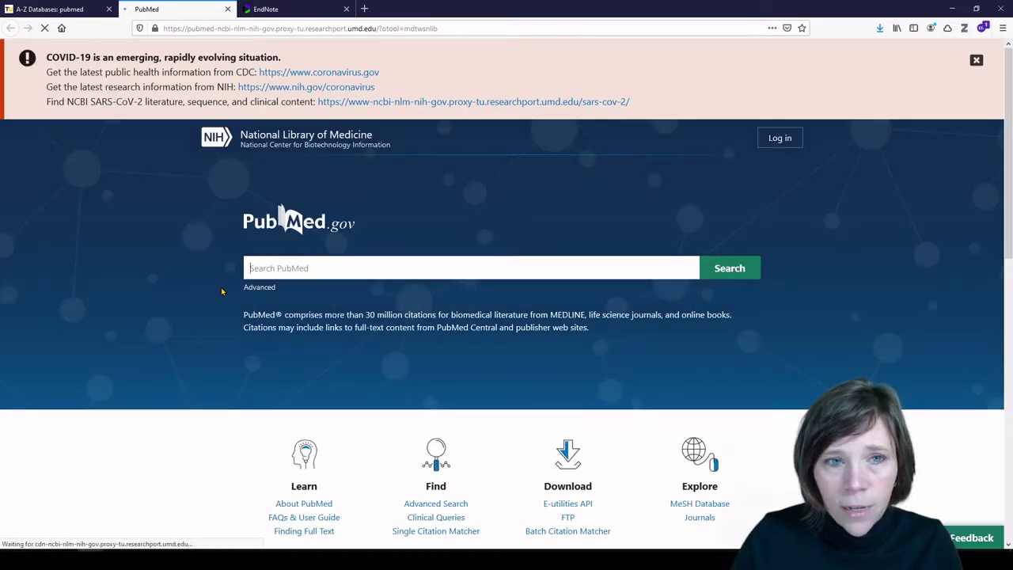
scroll(221, 291, down, 1)
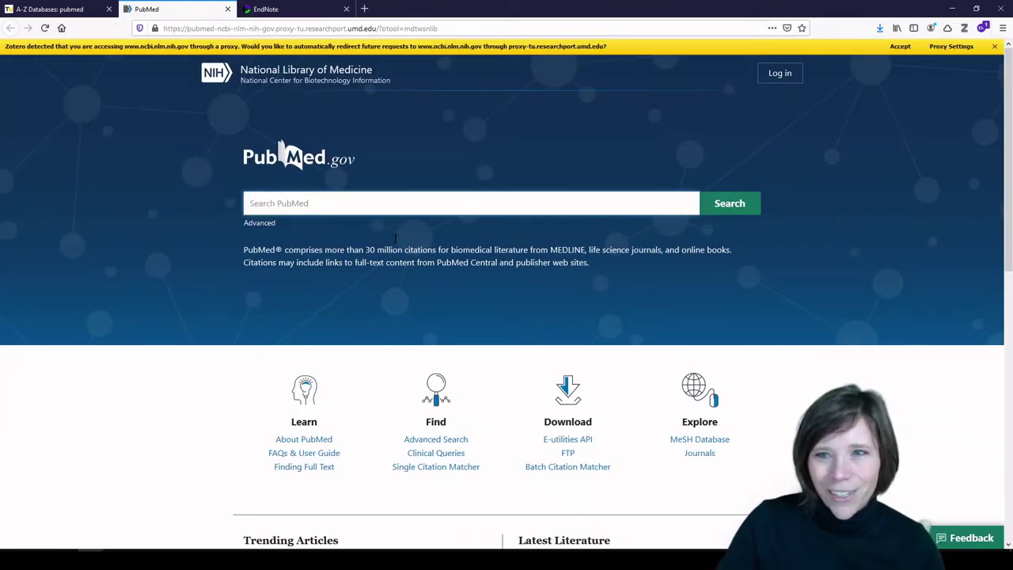
click(994, 47)
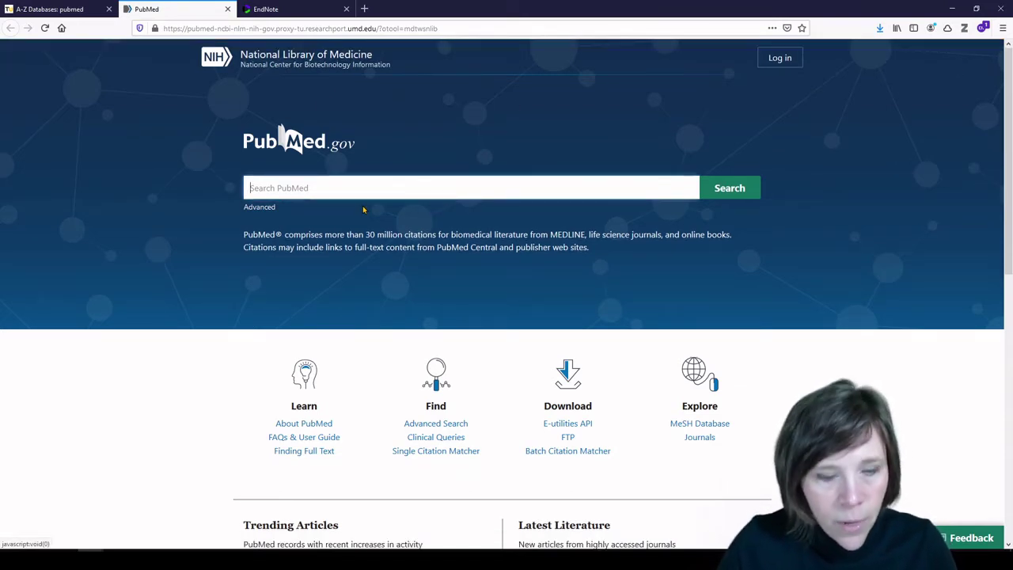
text(")
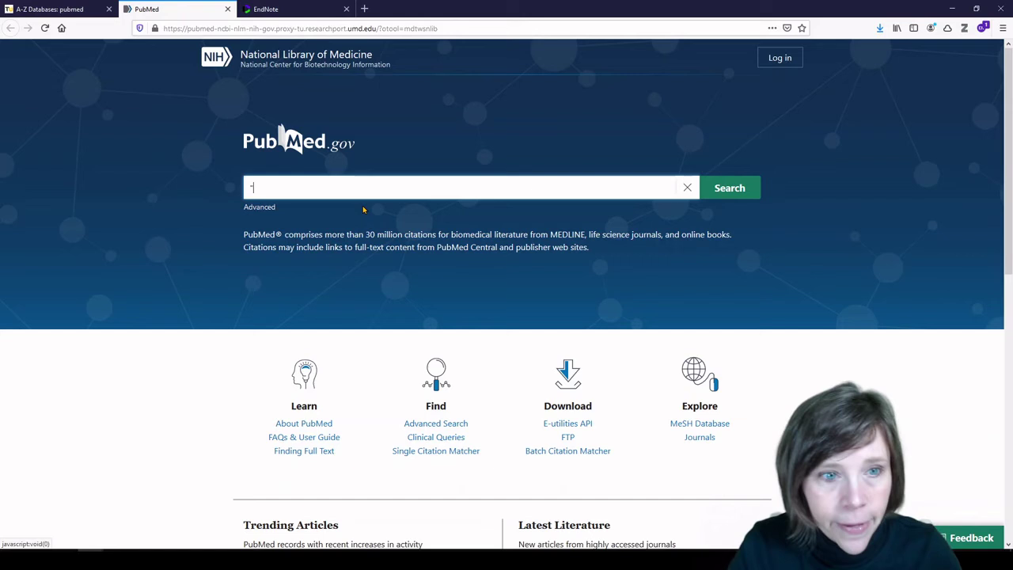
text(cystic fib)
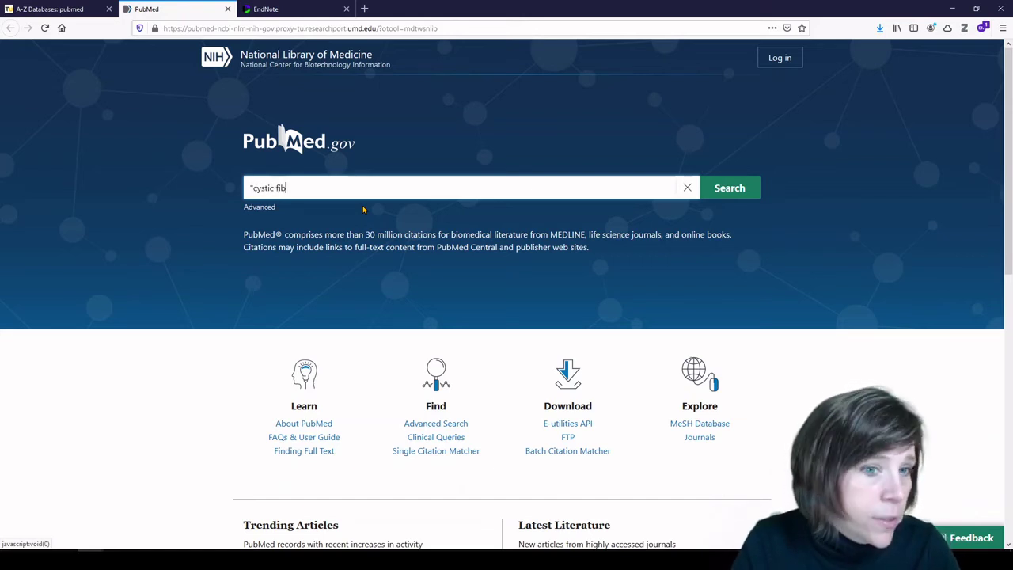
text(rosis" AND exercise)
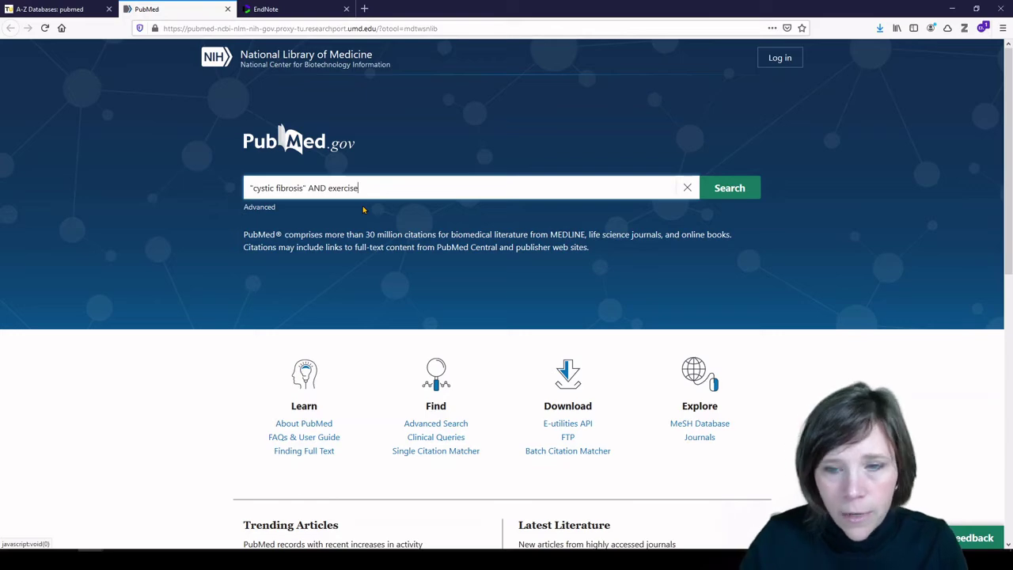
click(746, 191)
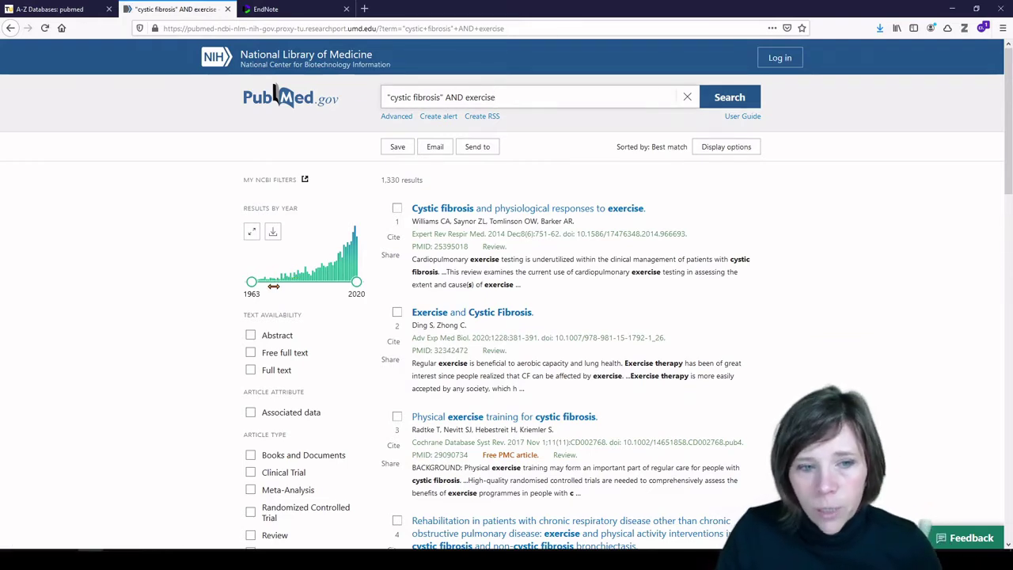
Step: Tick the checkboxes of results 1 through 5 in the PubMed results
scroll(288, 357, down, 3)
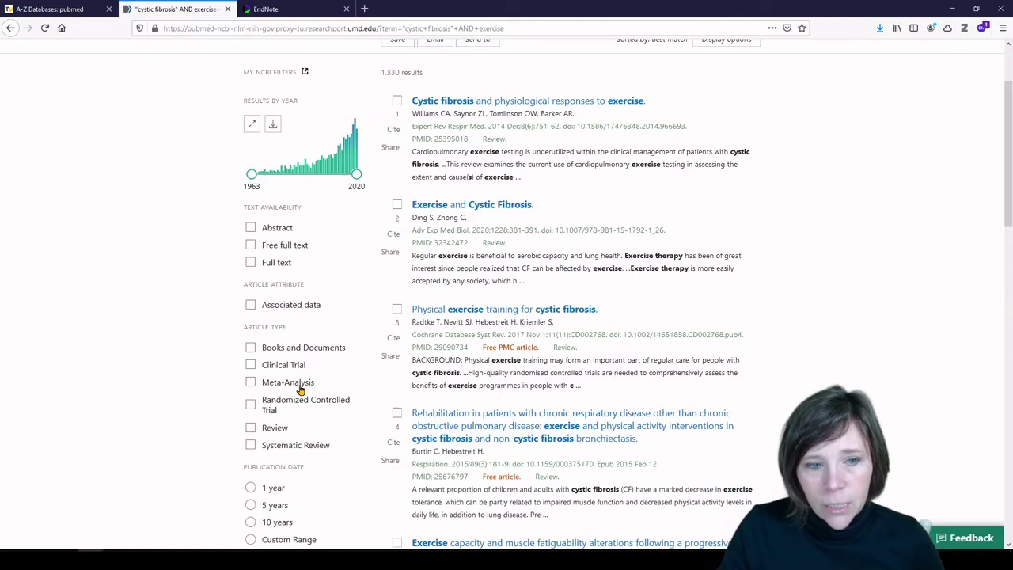
scroll(348, 396, up, 3)
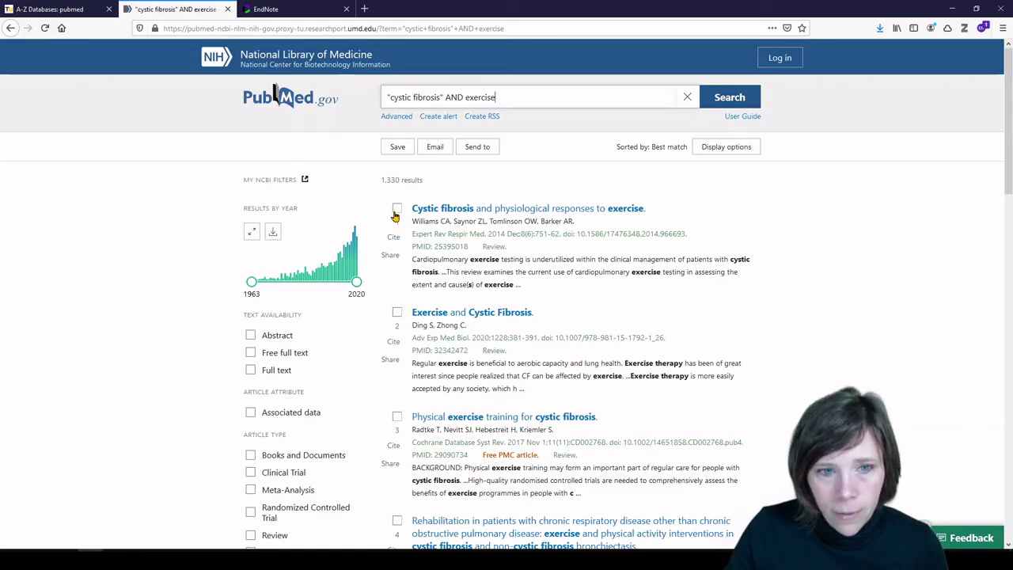
click(397, 209)
click(397, 312)
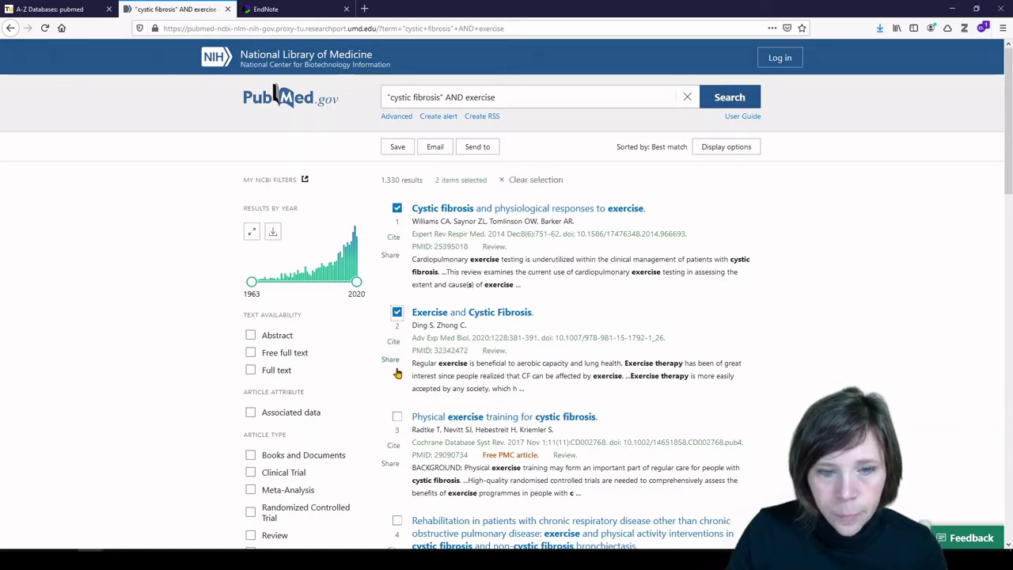
click(397, 417)
scroll(398, 420, down, 4)
click(397, 361)
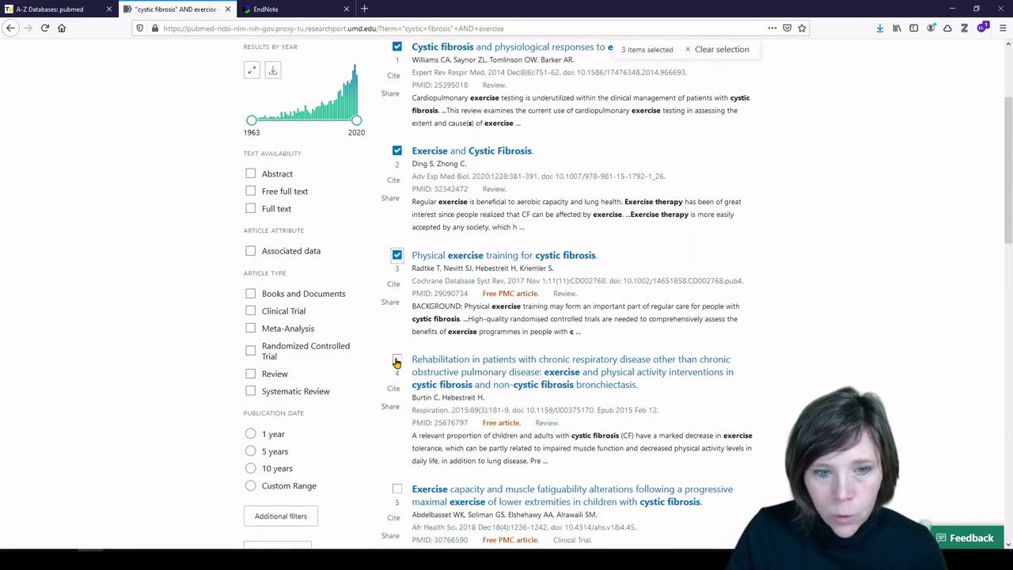
scroll(400, 465, down, 3)
click(397, 381)
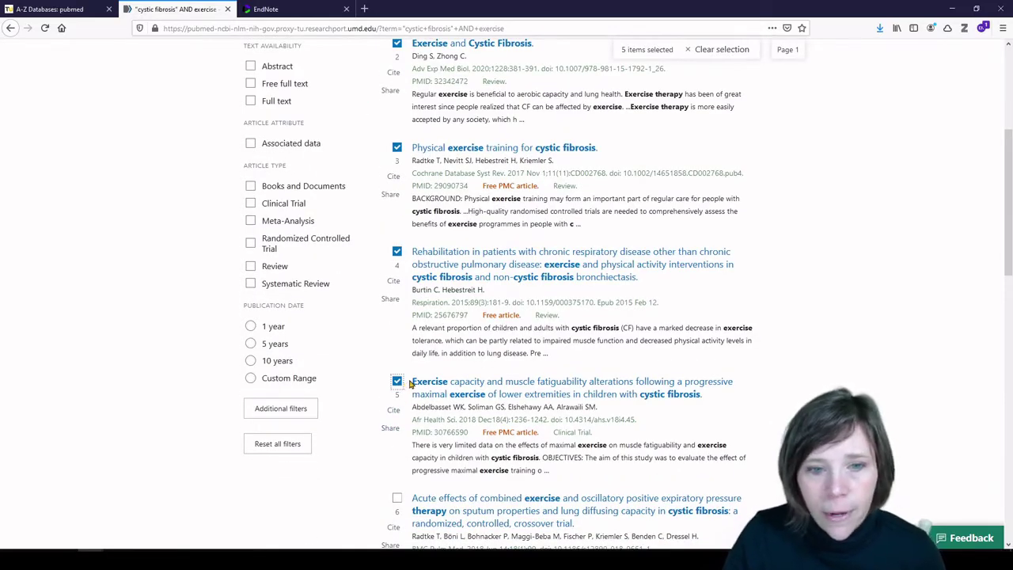
scroll(437, 380, up, 2)
scroll(437, 380, up, 3)
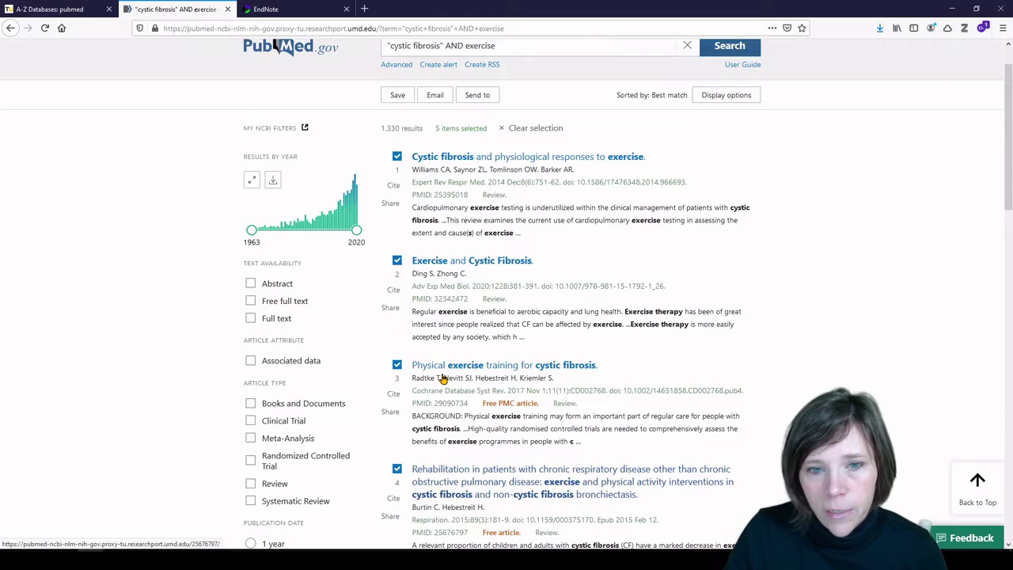
scroll(440, 377, up, 1)
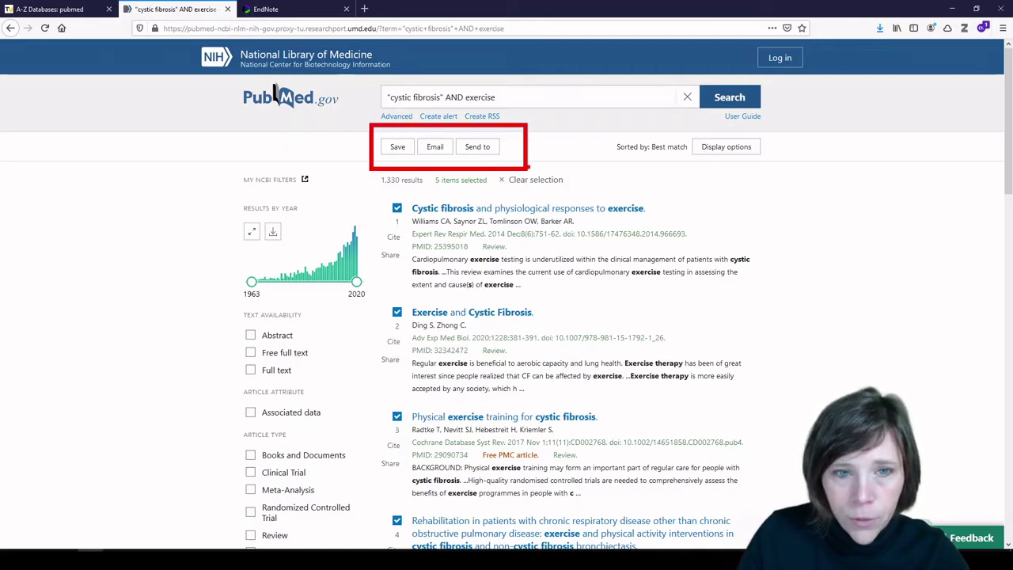
Step: Save the five selected citations to a downloaded file in PubMed format
click(390, 150)
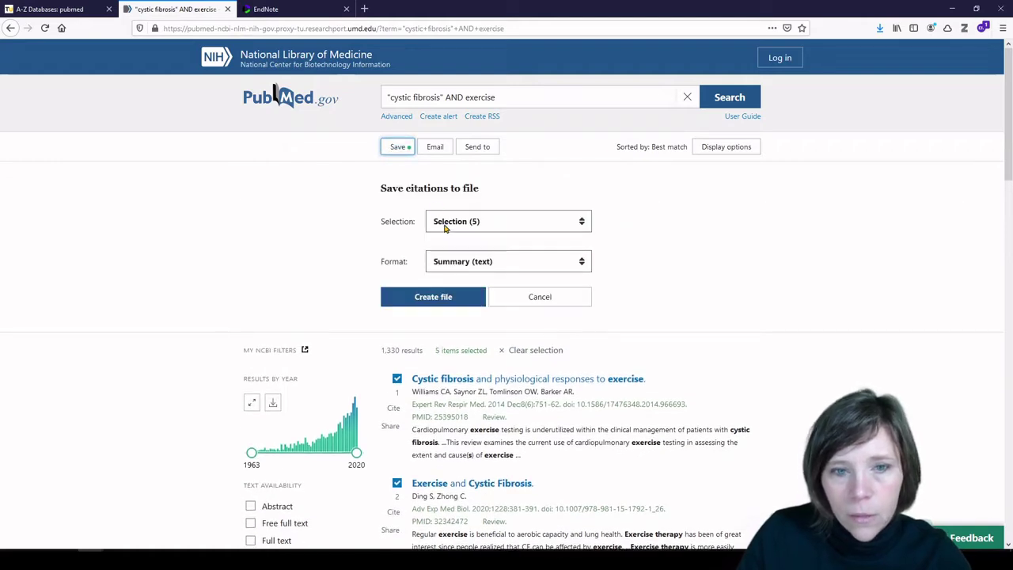
click(445, 226)
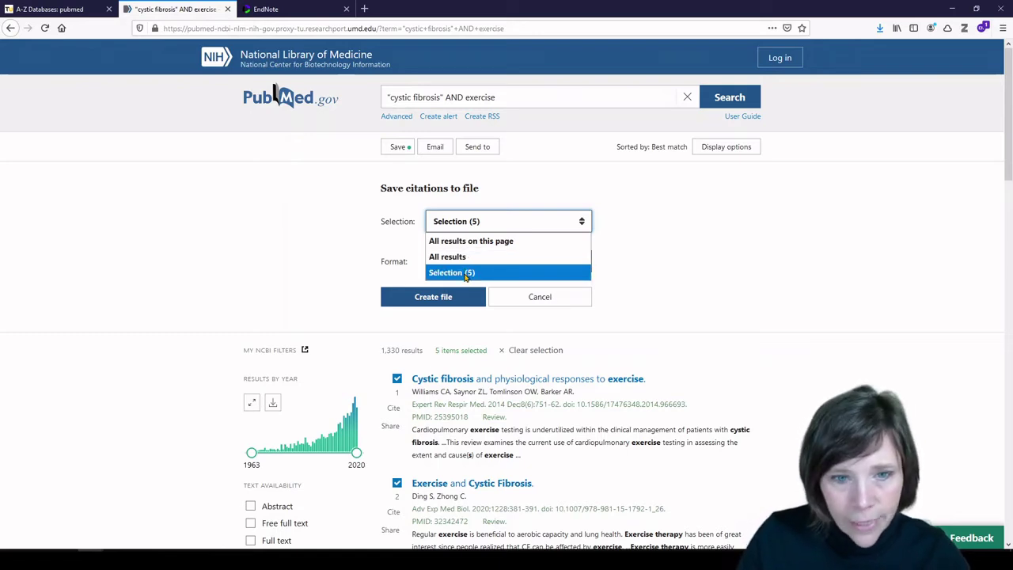
click(465, 274)
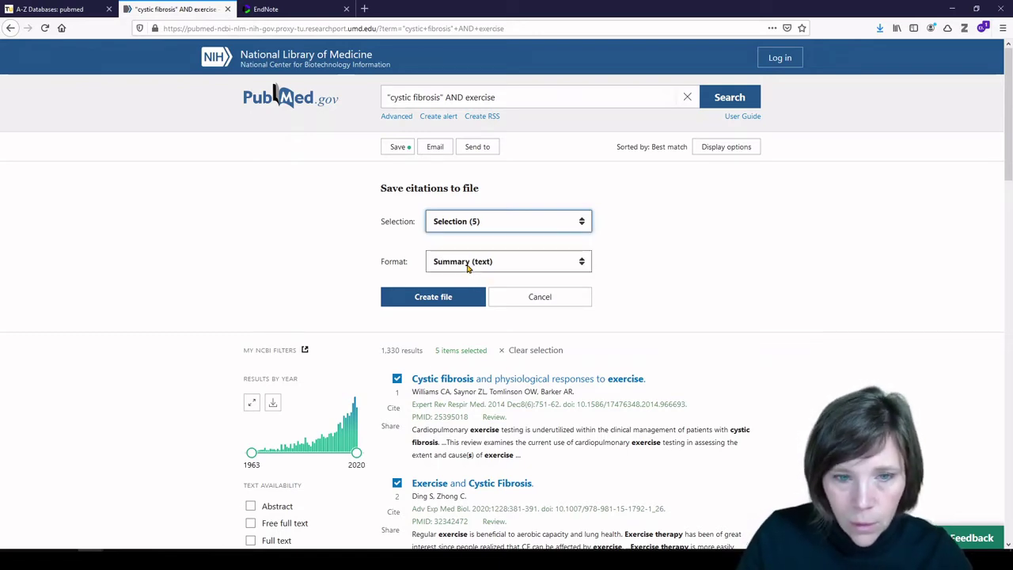
click(467, 267)
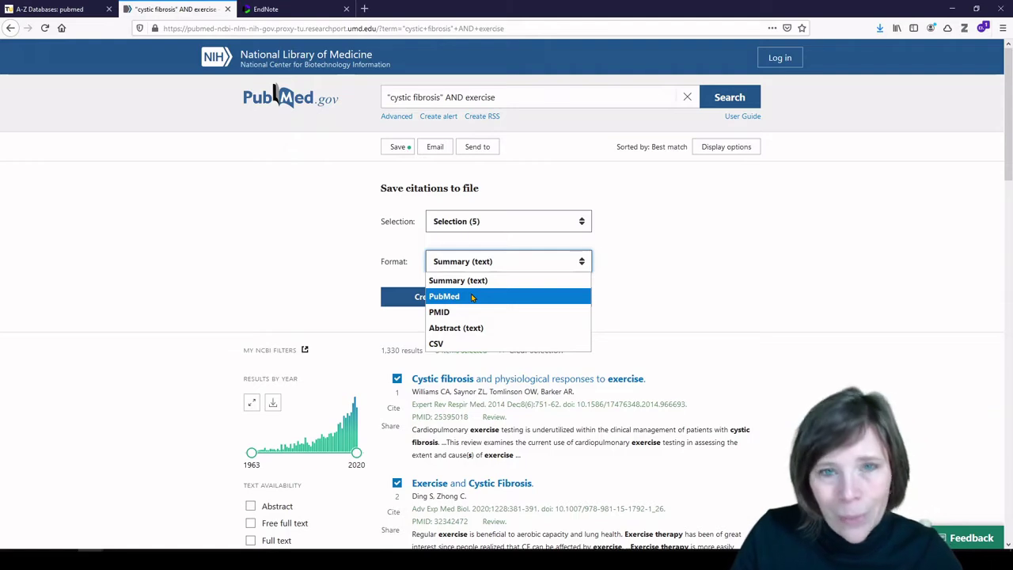
click(472, 298)
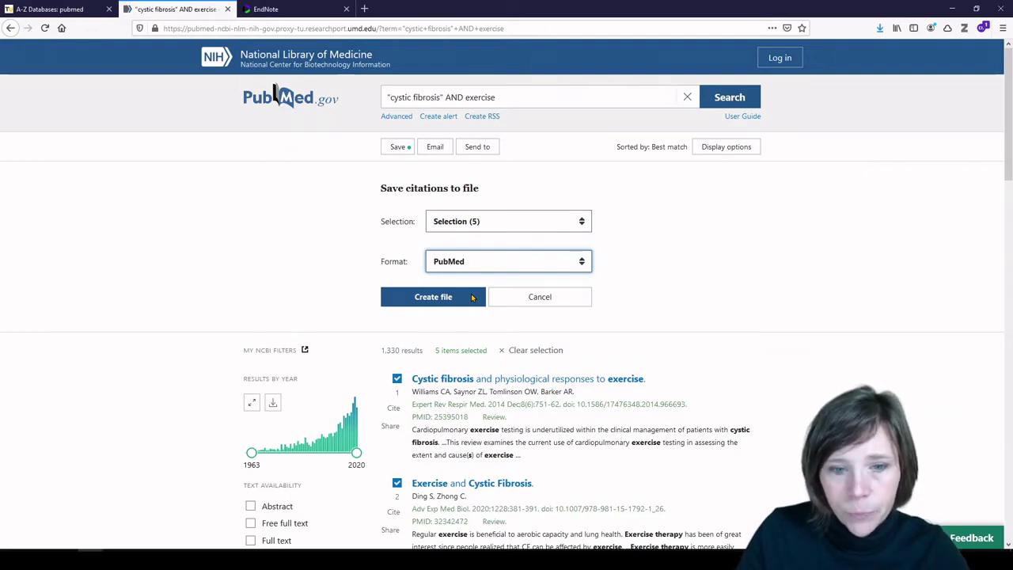
click(473, 297)
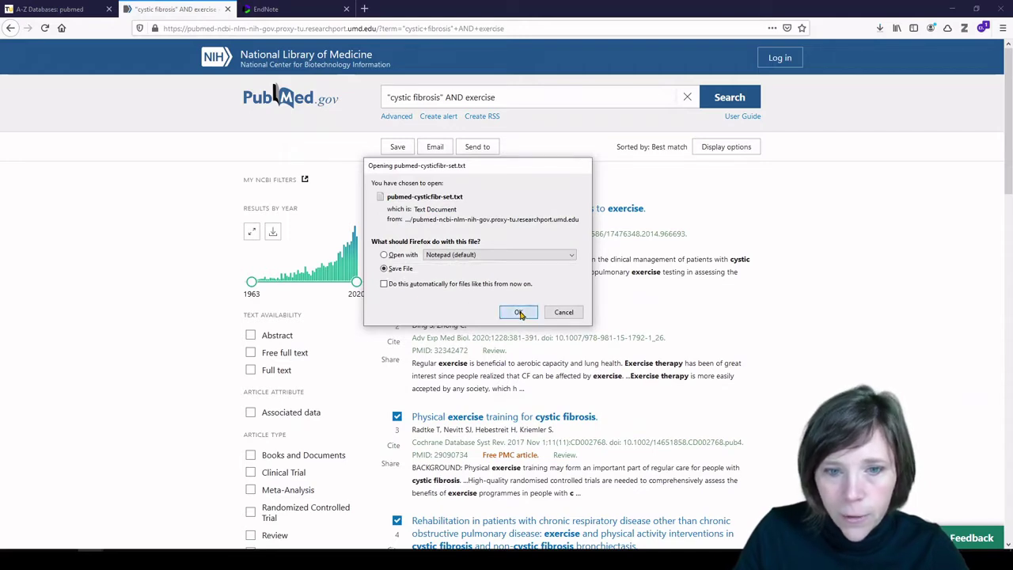
click(518, 312)
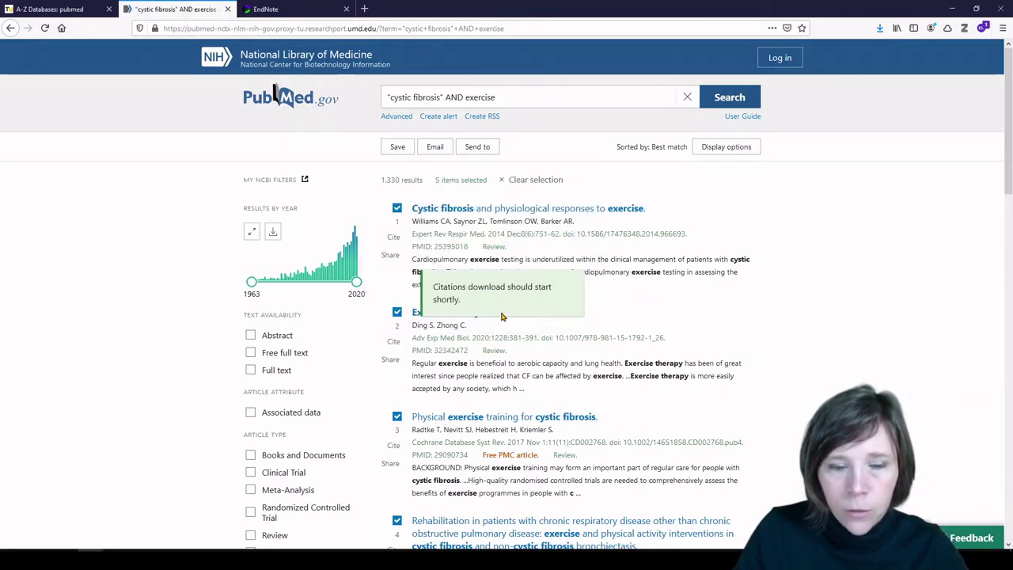
Step: Set up the import of the downloaded pubmed file as PubMed (NLM) into 20201112 - cystic fibrosis
click(300, 9)
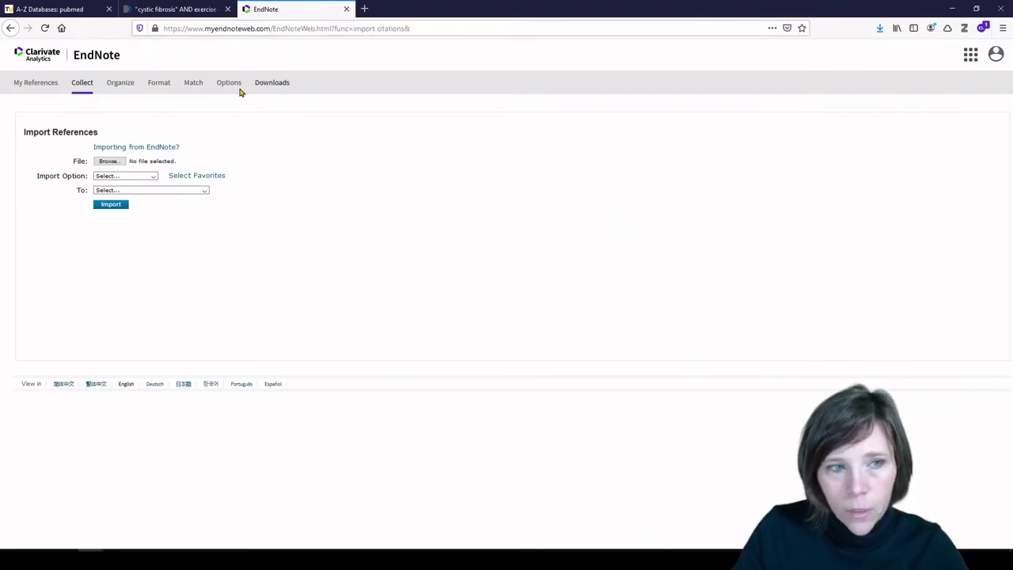
click(108, 162)
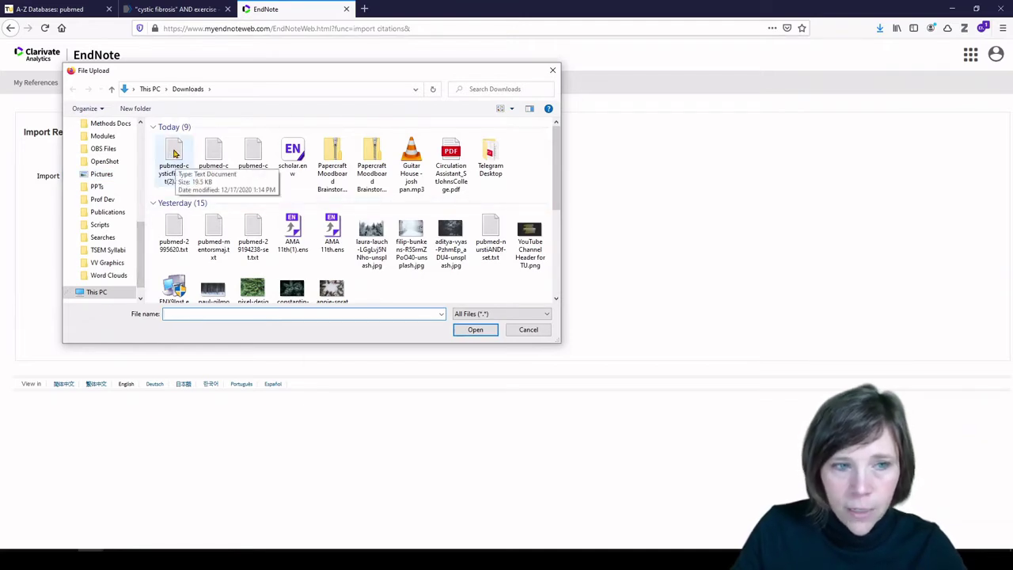
mouse_move(174, 155)
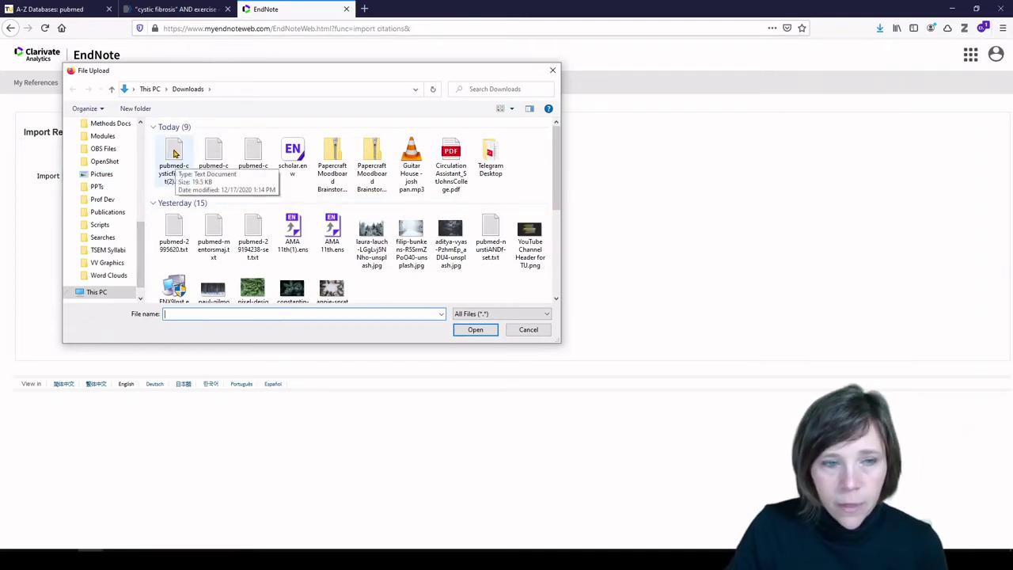
double_click(174, 152)
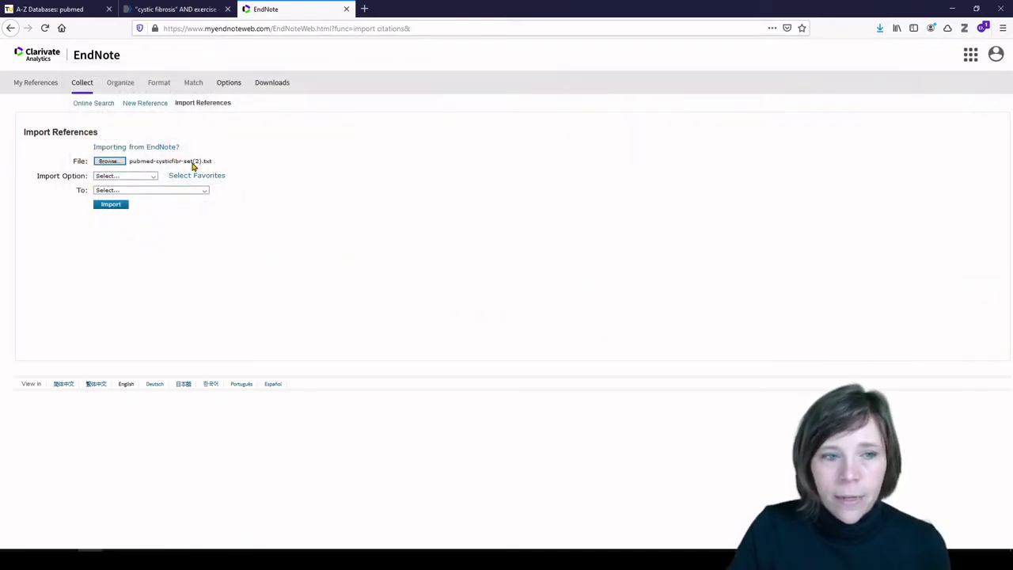
click(154, 177)
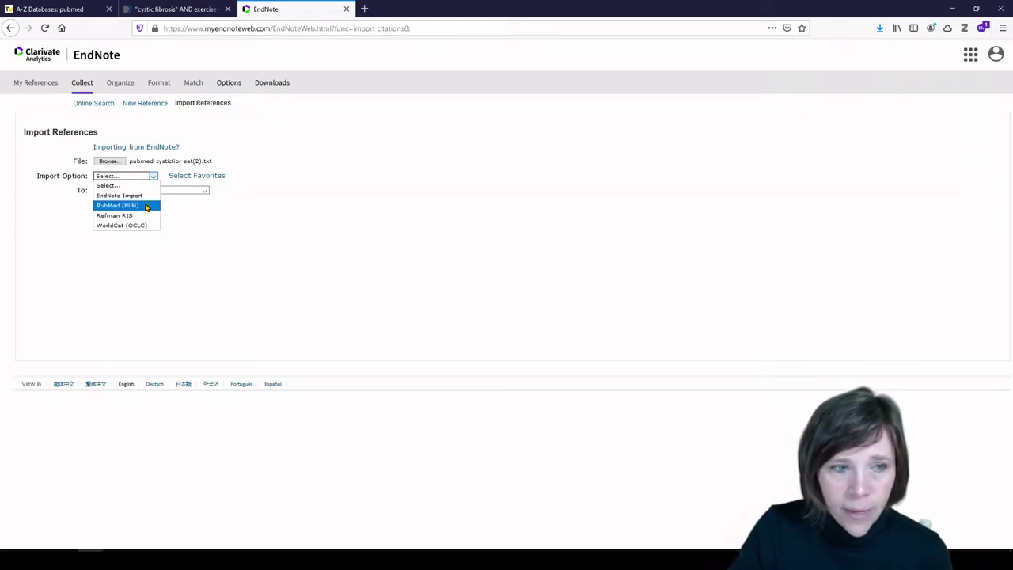
click(145, 206)
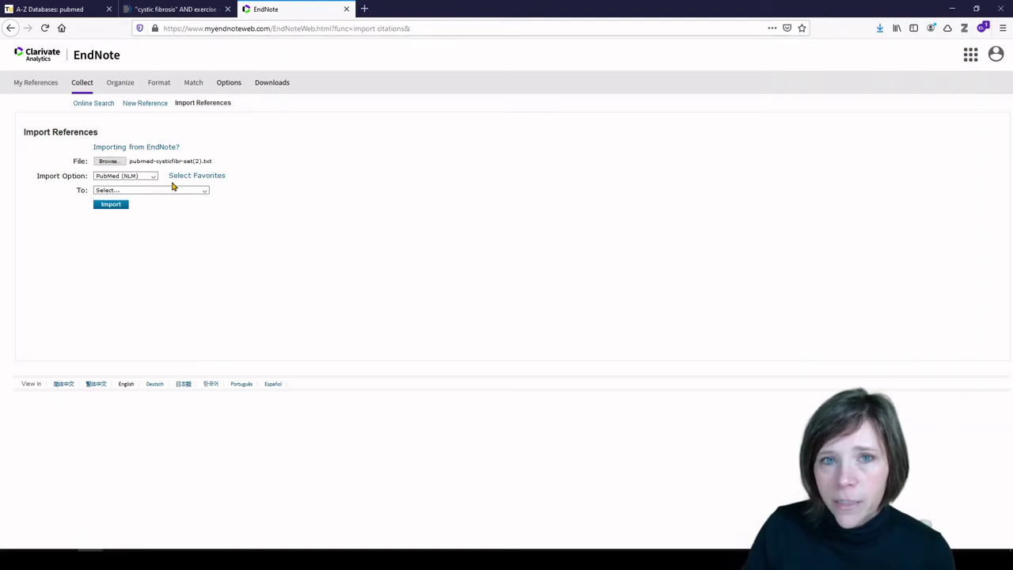
click(165, 192)
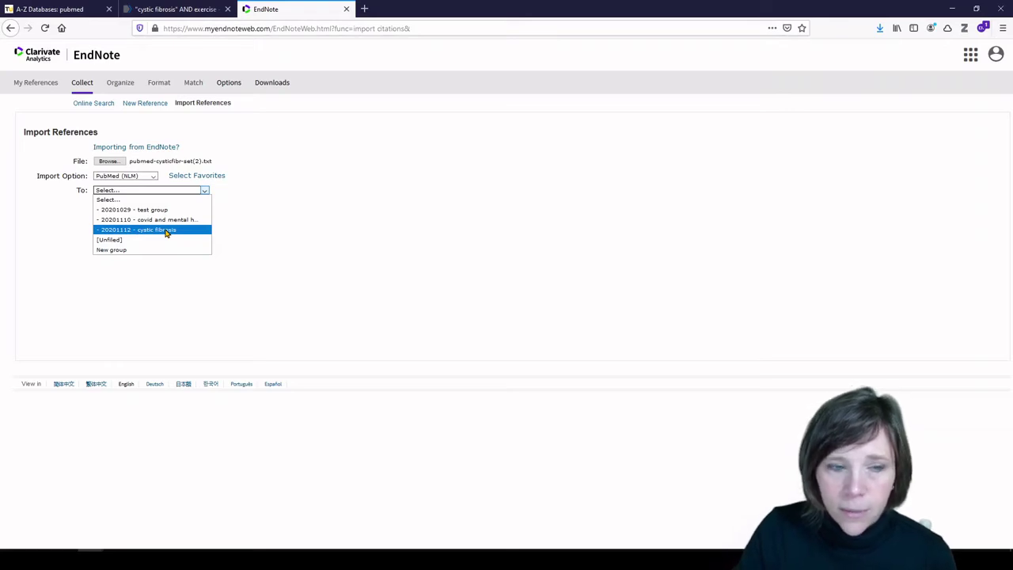
click(166, 230)
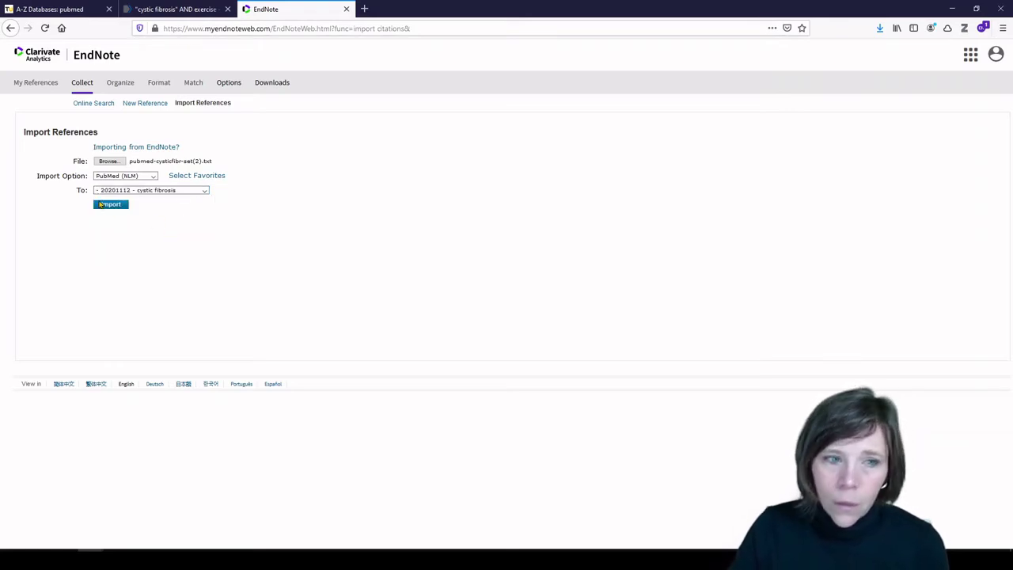
Step: Import the PubMed references into the cystic fibrosis group and check the confirmation message
click(110, 205)
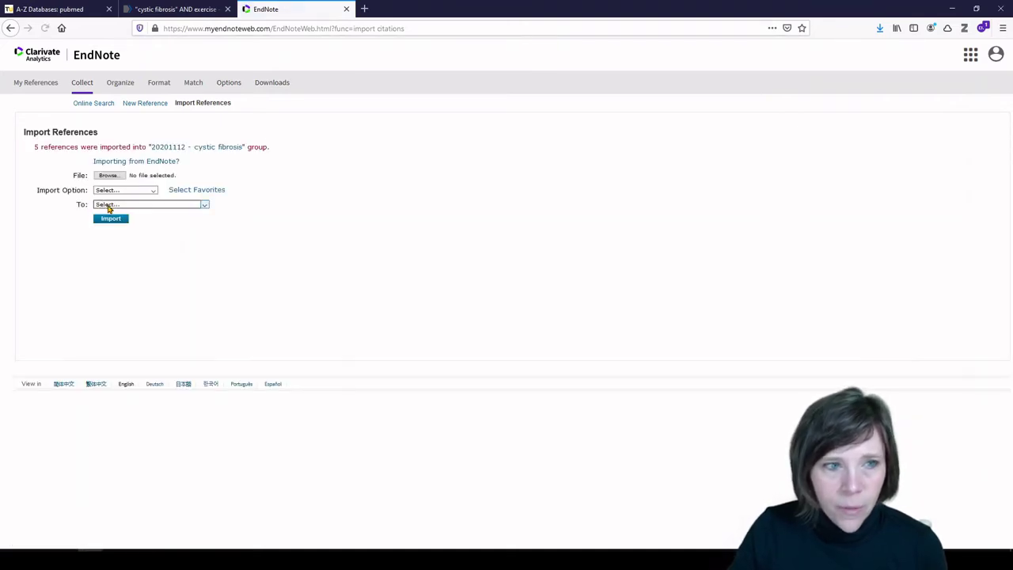
drag(34, 146, 230, 147)
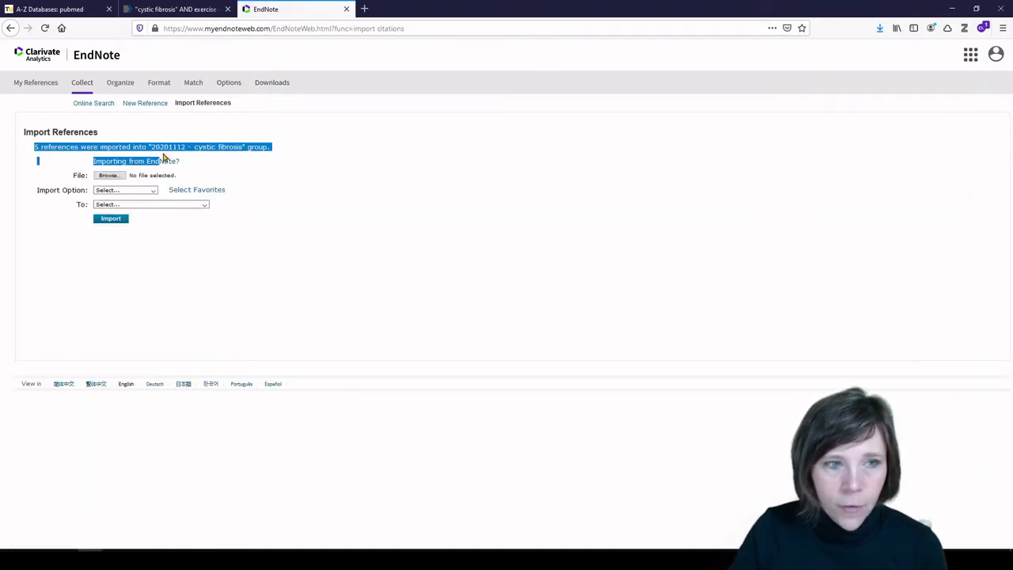
drag(260, 147, 270, 147)
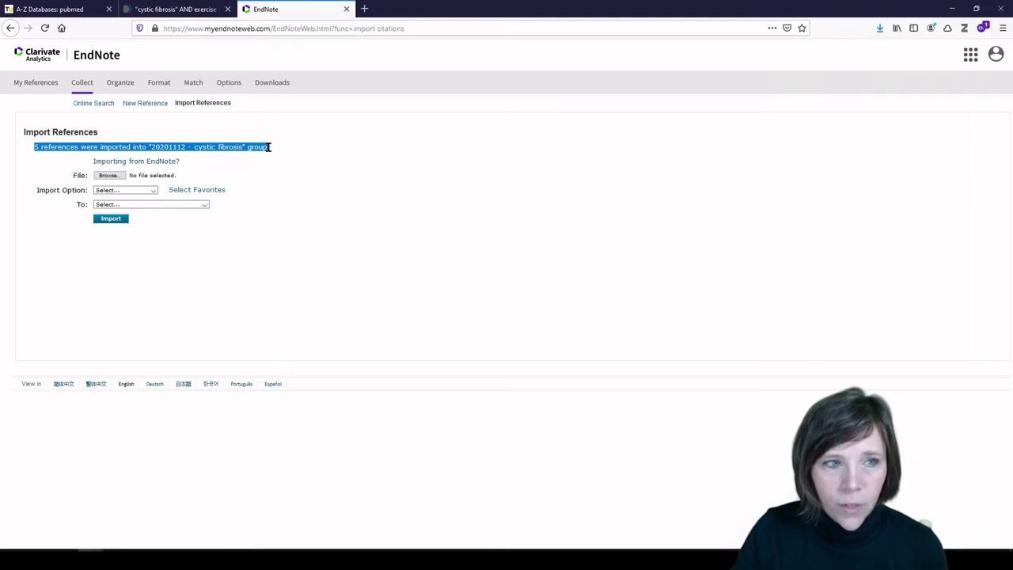
Step: Review My References, then return to the Albert S. Cook Library home page
click(35, 84)
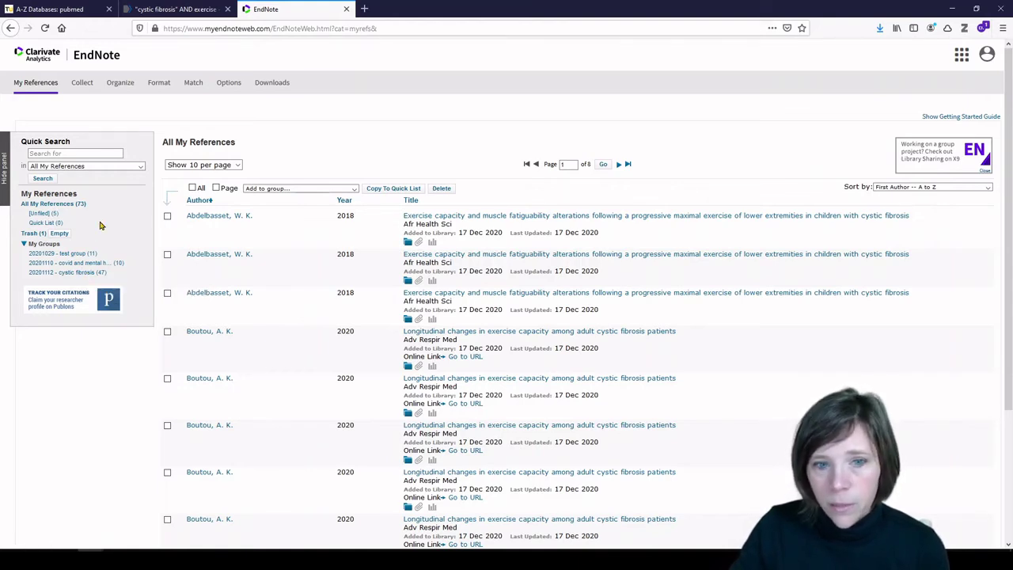
click(73, 9)
click(103, 69)
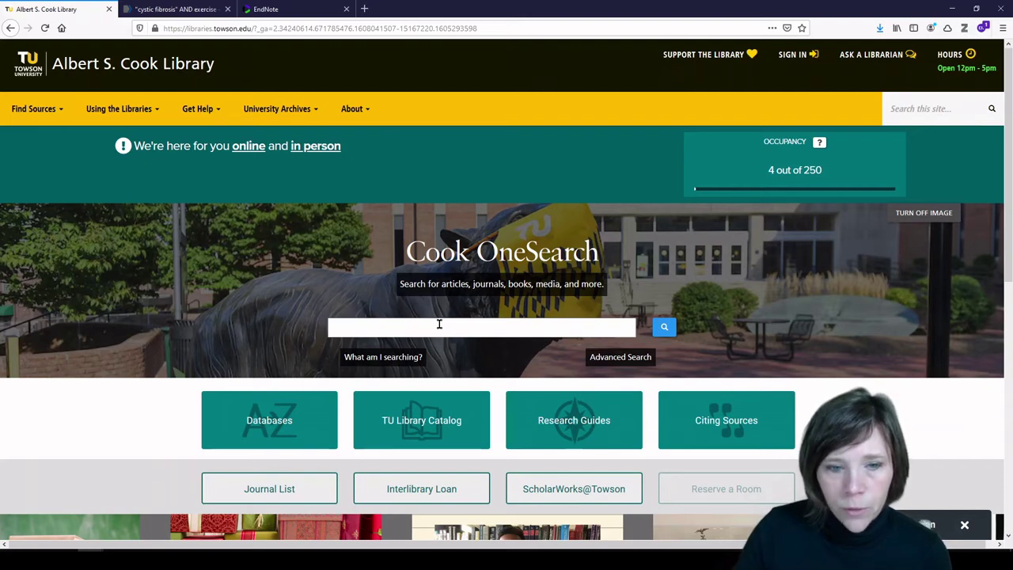
Step: Enter the query "cystic fibrosis" and exer in the Cook OneSearch box, correcting a typo
click(439, 324)
text("e)
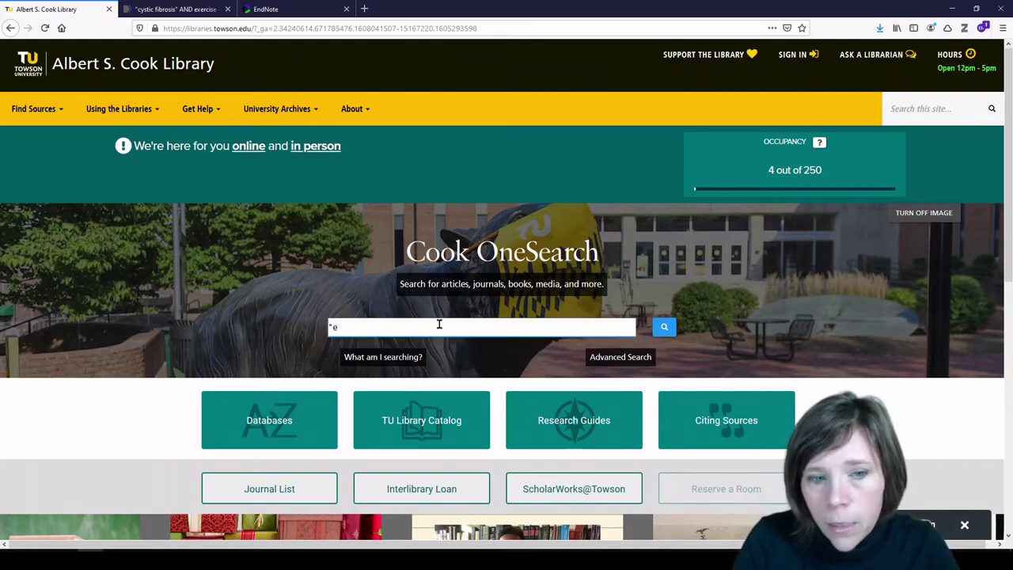
key(BackSpace)
text(cystic)
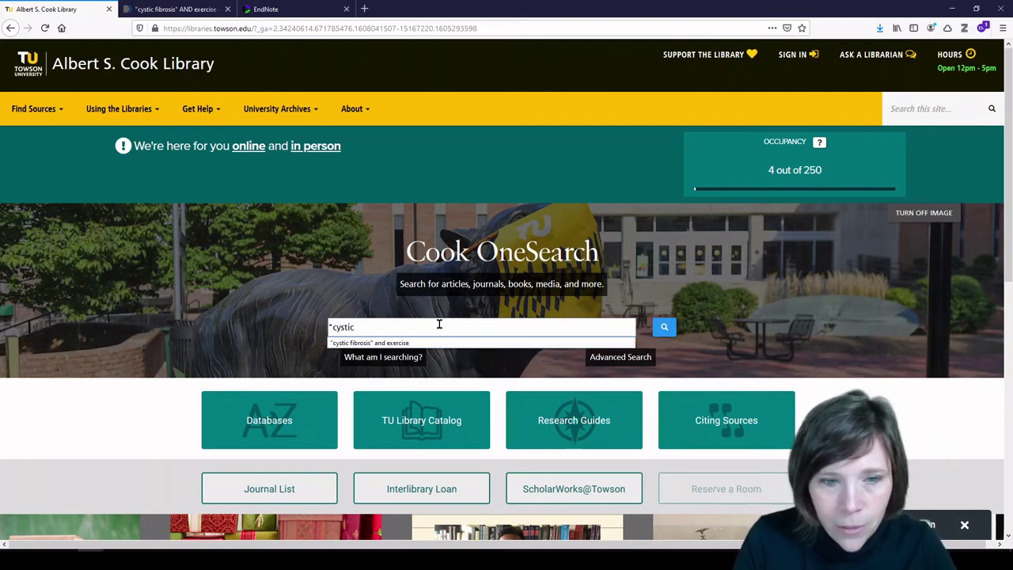
text( fibros)
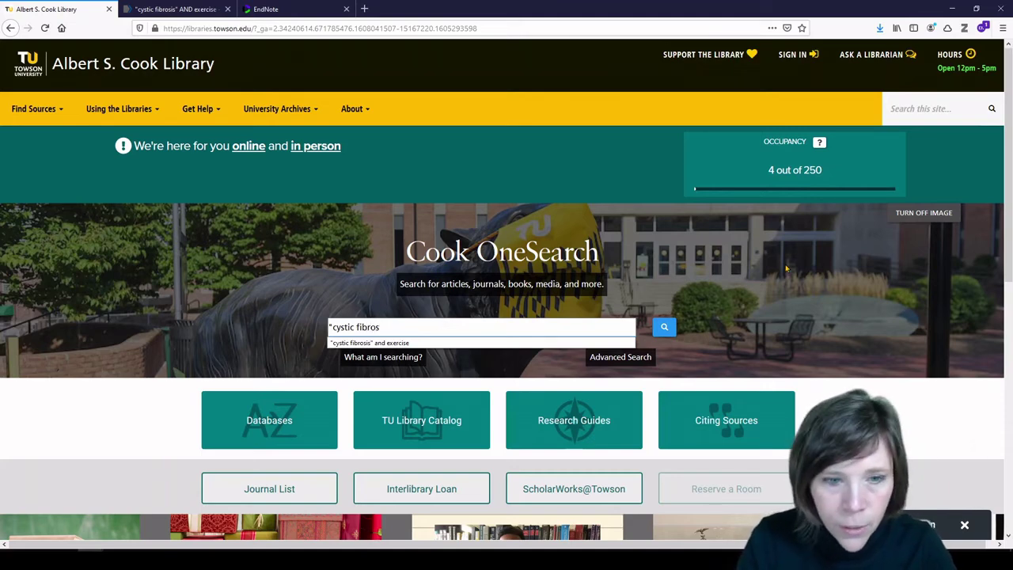
text(is" and e)
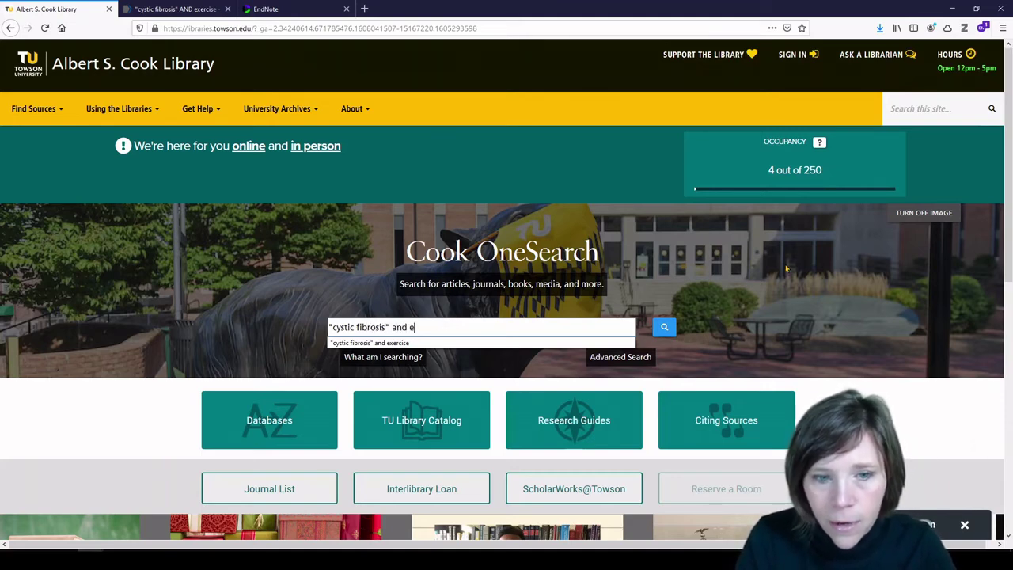
text(xercise)
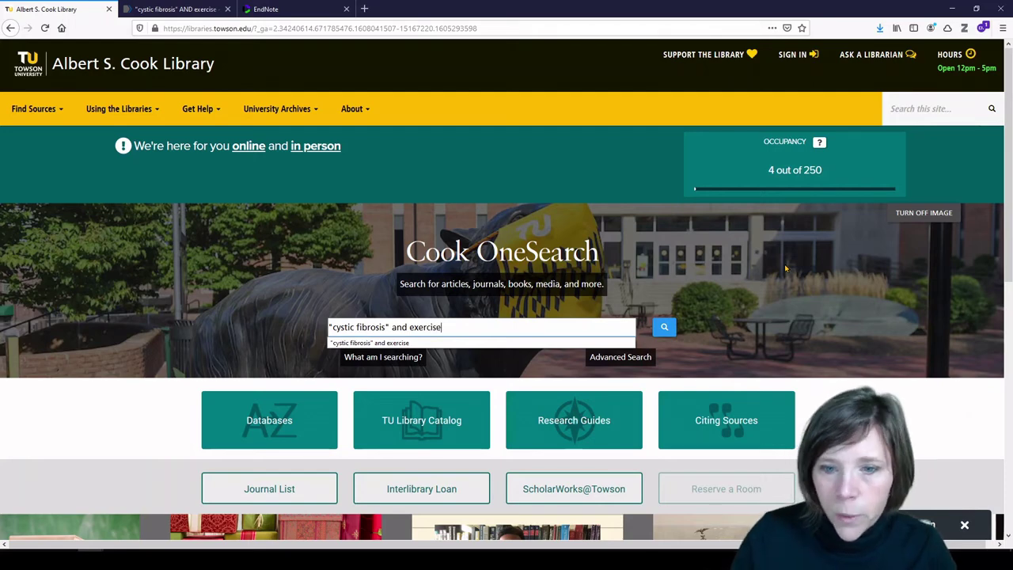
Step: Run the cystic fibrosis and exercise search and sign in for off-campus access
click(671, 328)
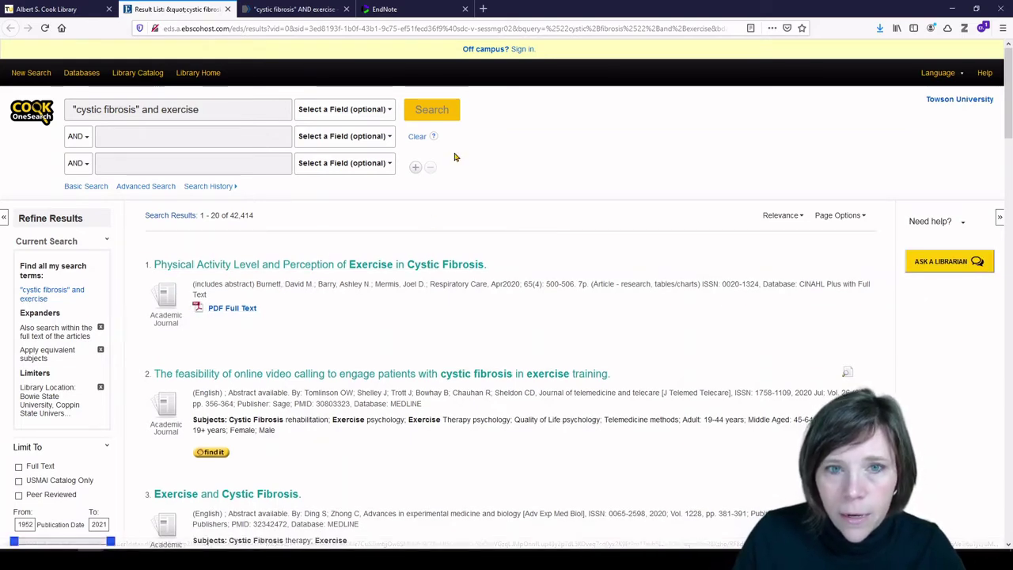
click(501, 52)
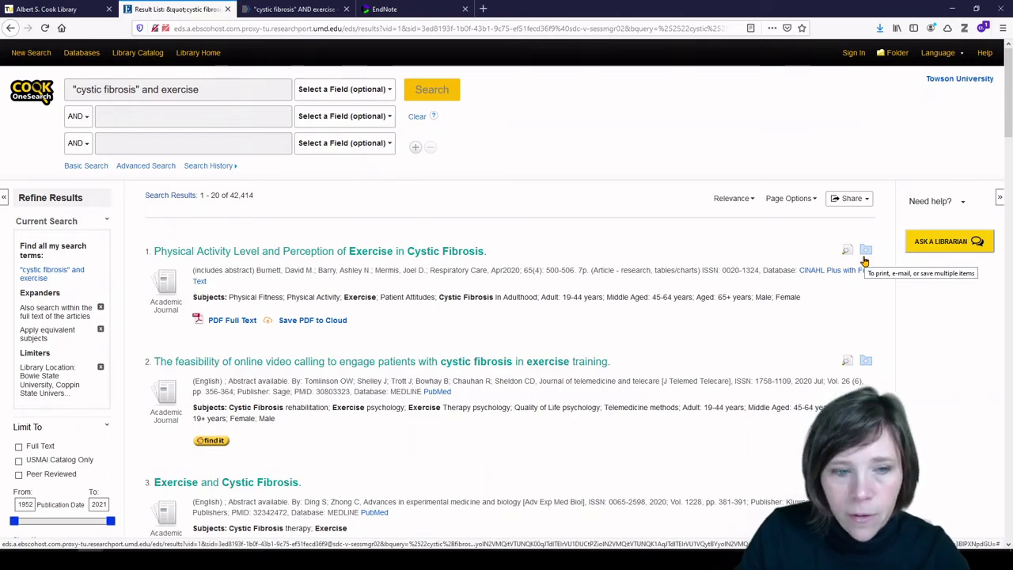
scroll(420, 355, down, 3)
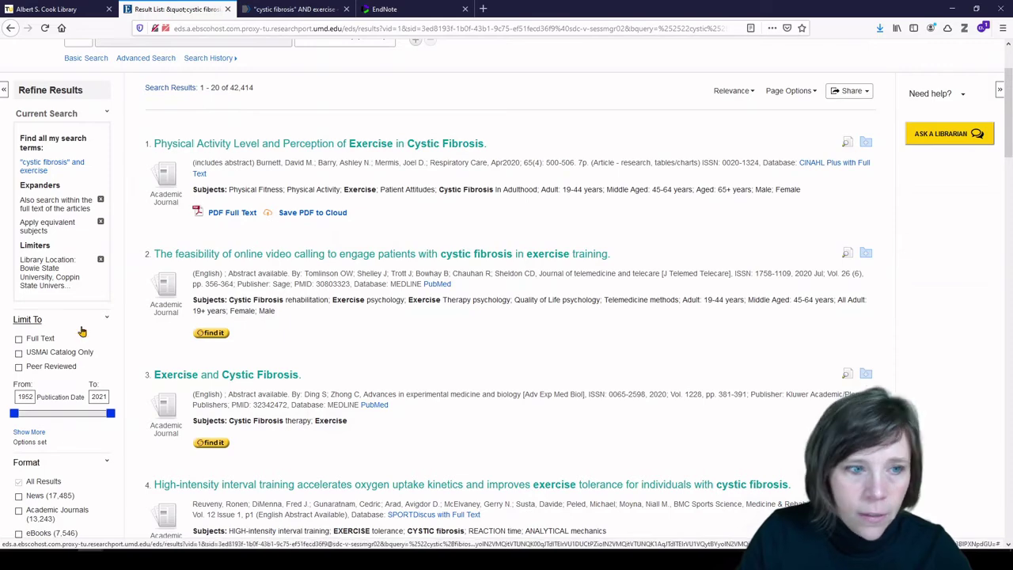
scroll(31, 414, down, 2)
scroll(34, 427, down, 2)
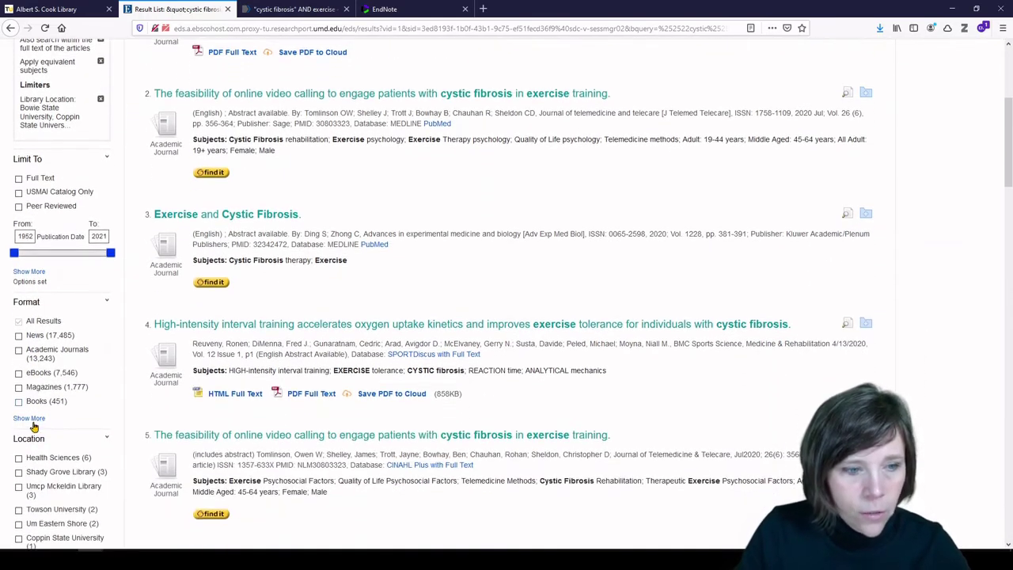
scroll(34, 427, up, 5)
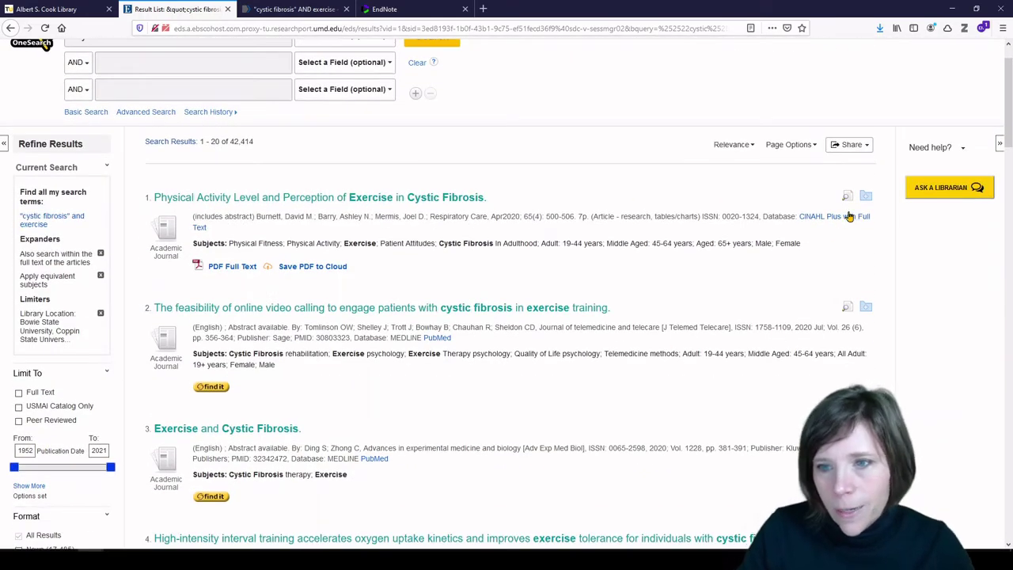
Step: Add the top results, including Exercise and Cystic Fibrosis and the HIIT article, to the folder
click(865, 195)
click(866, 306)
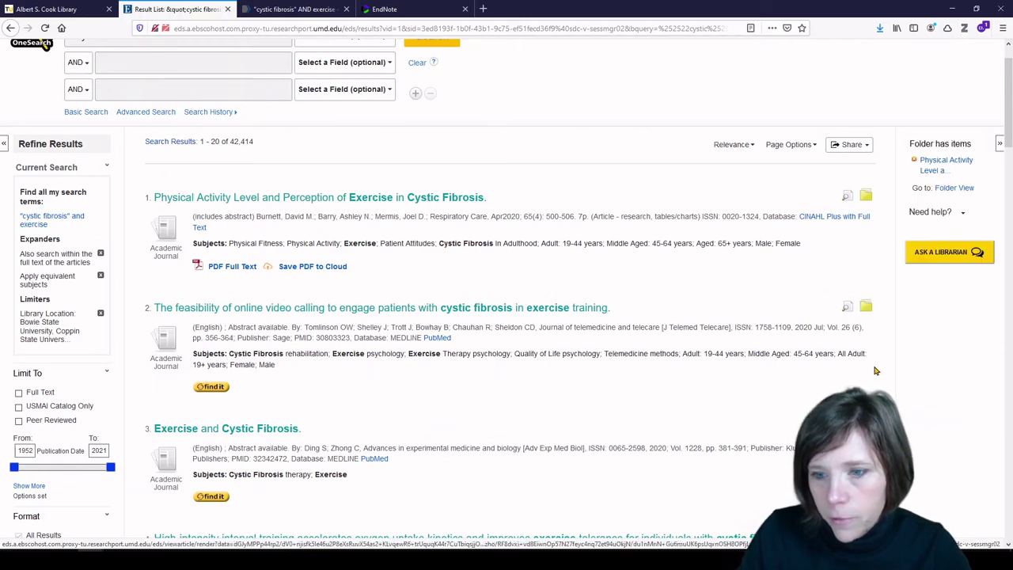
scroll(875, 371, down, 1)
click(865, 372)
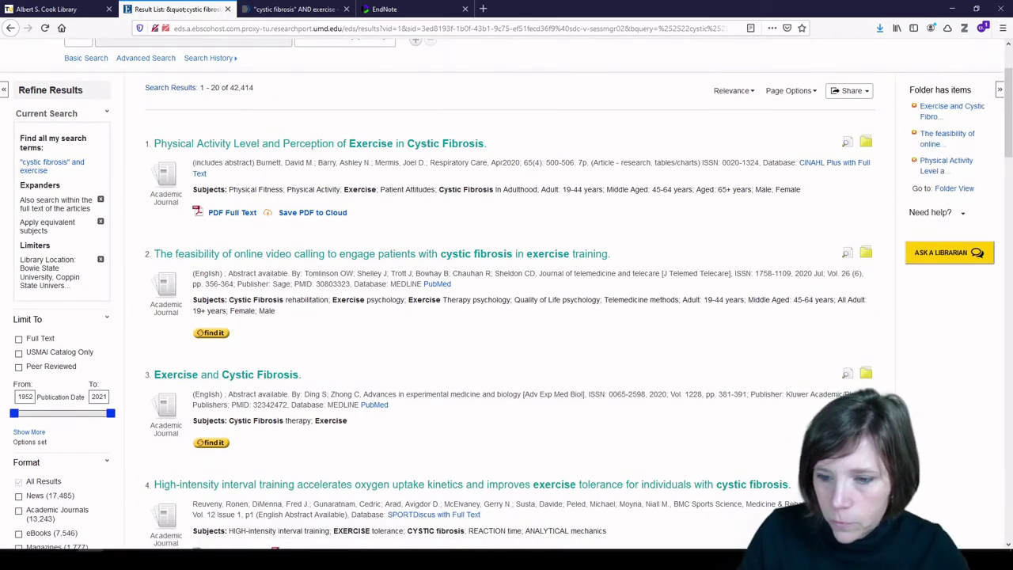
scroll(507, 316, down, 3)
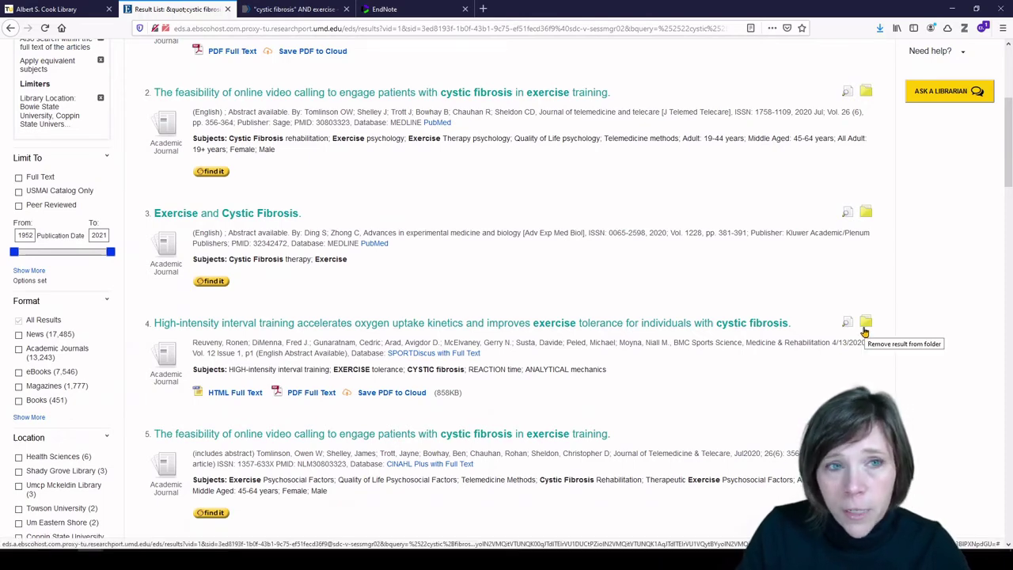
click(865, 325)
scroll(866, 340, up, 5)
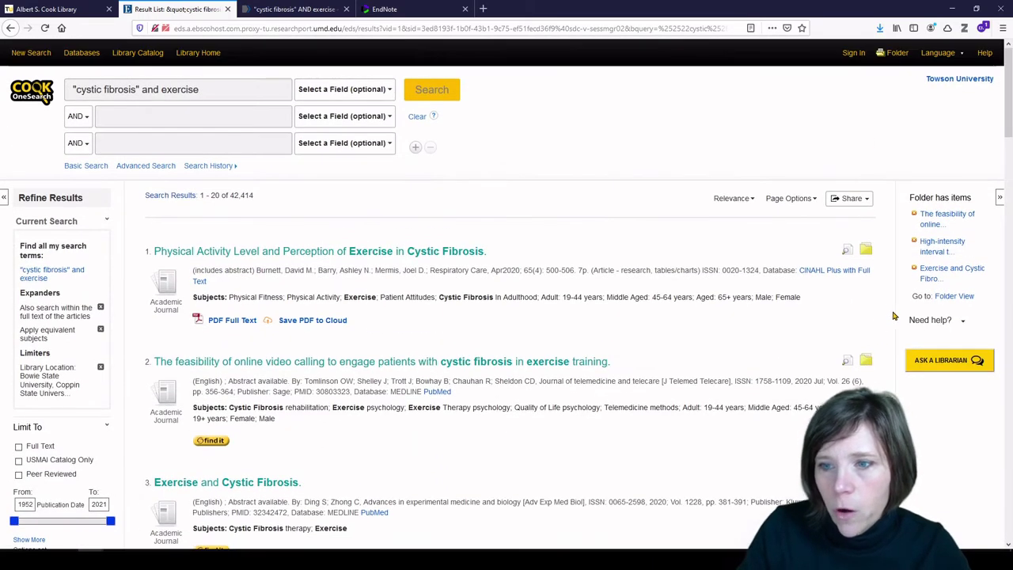
Step: Open the folder's export manager and choose Direct Export to EndNote Web for the five articles
click(945, 299)
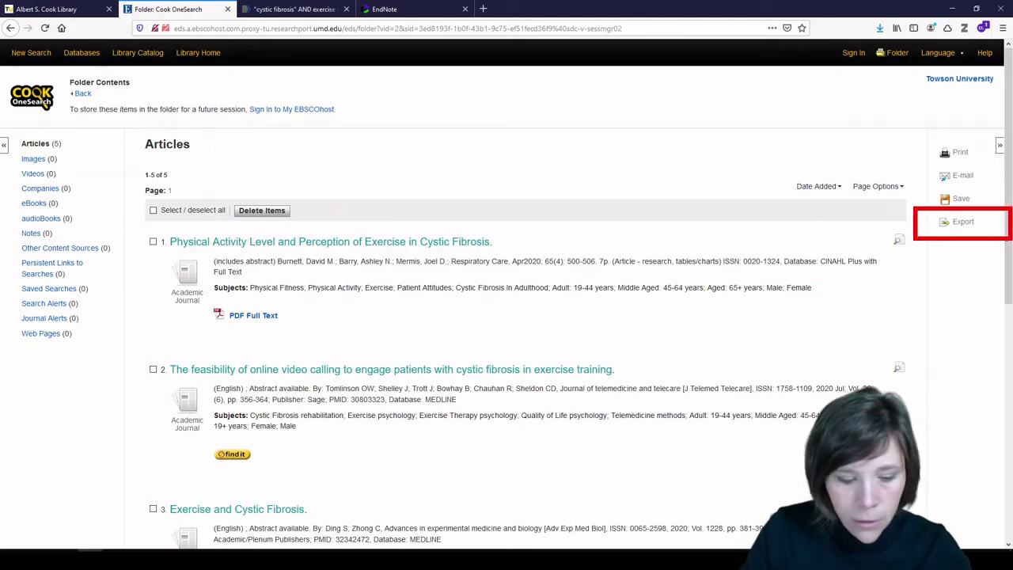
click(960, 222)
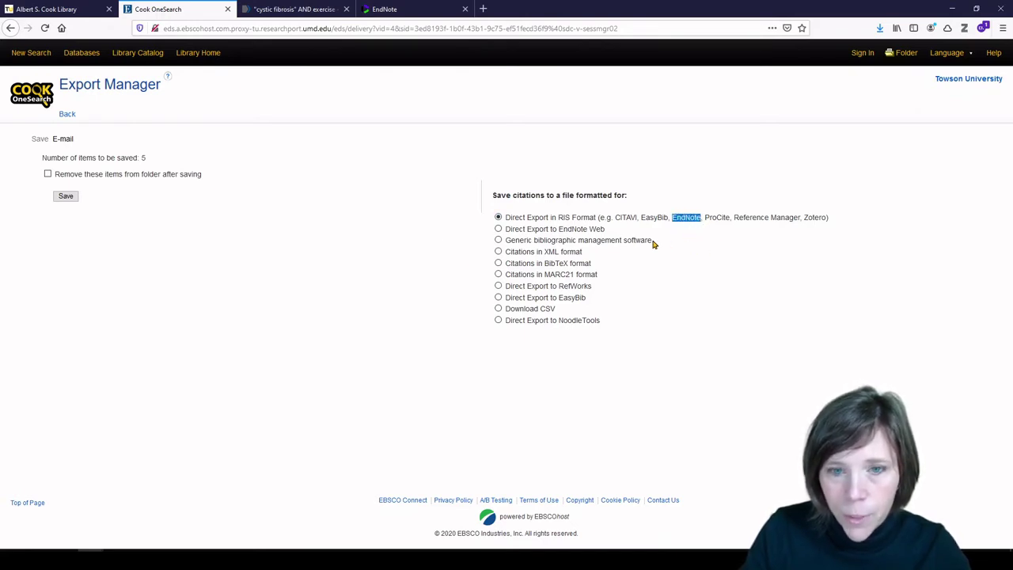
click(521, 229)
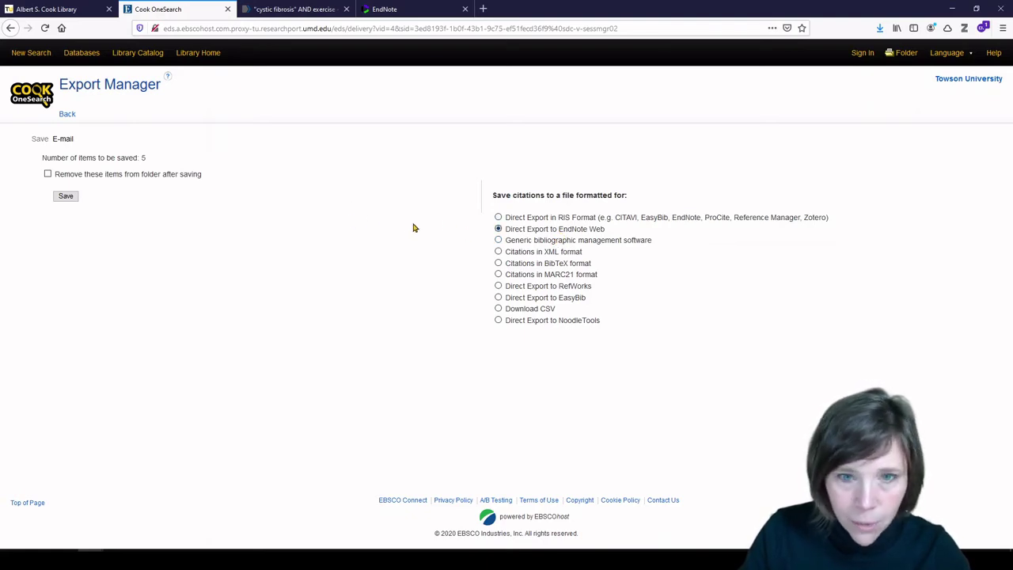
drag(479, 219, 611, 243)
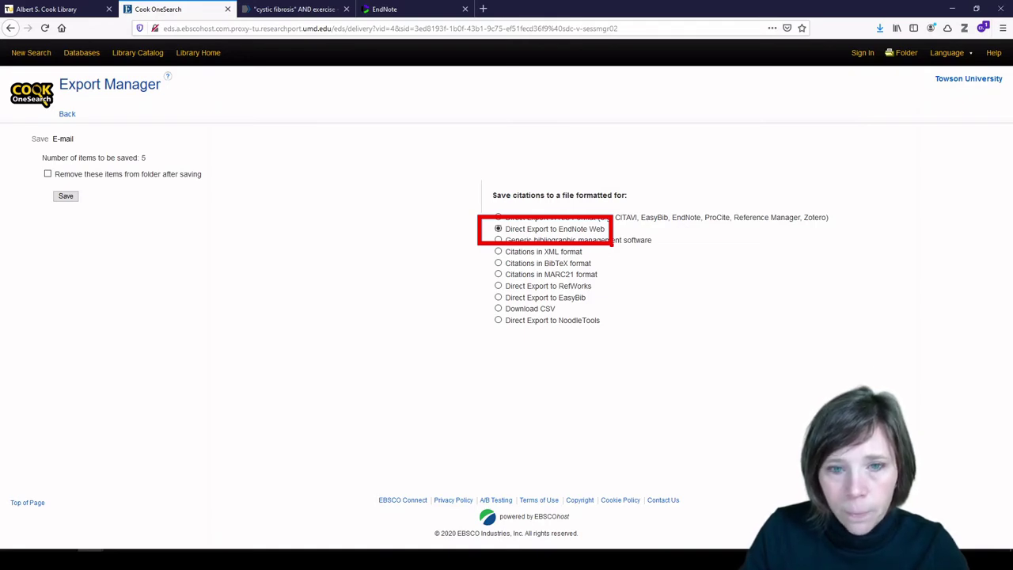
key(Escape)
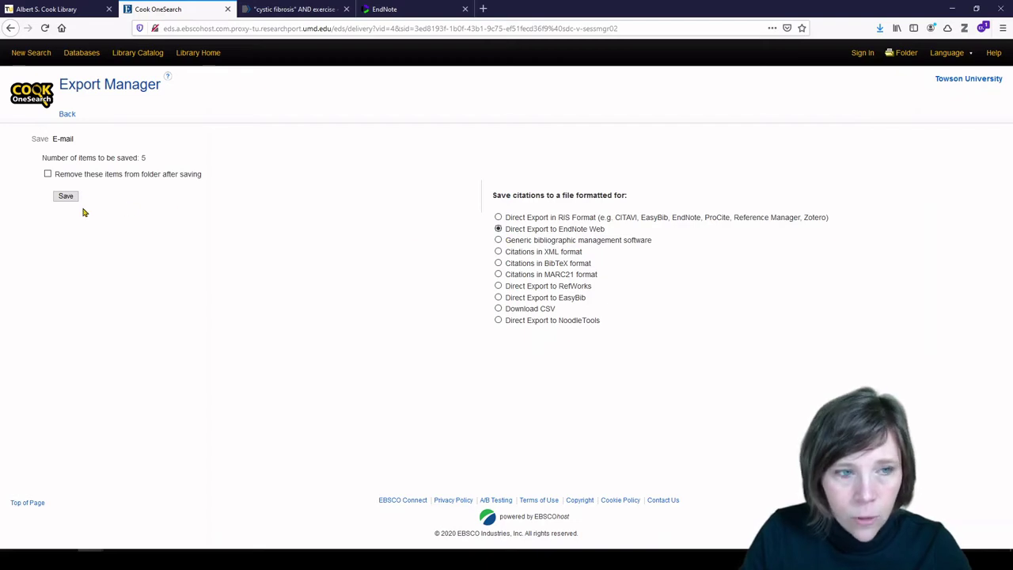
Step: Send the records to EndNote Web and sort My References by Added to Library, newest first
click(65, 196)
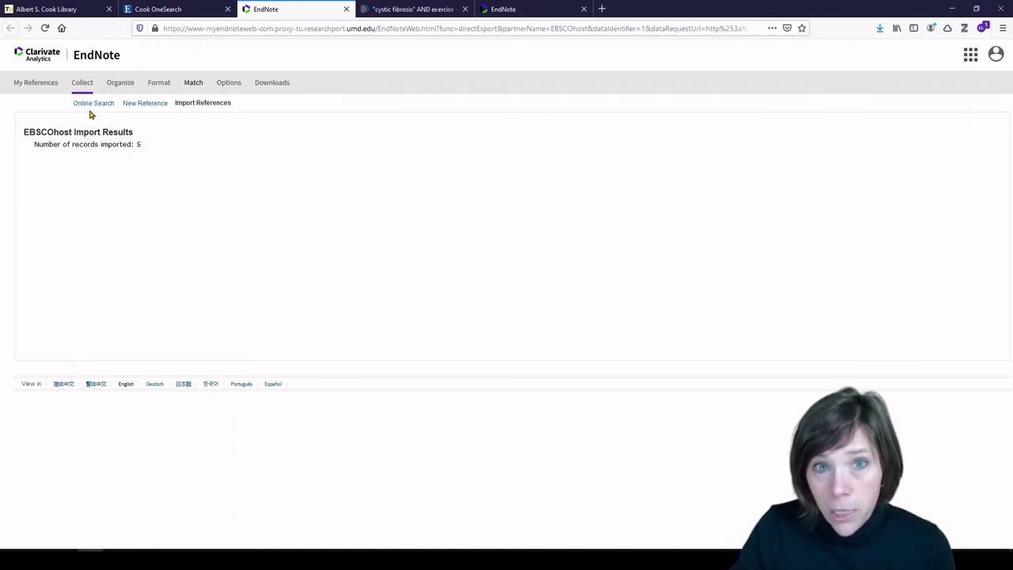
click(45, 92)
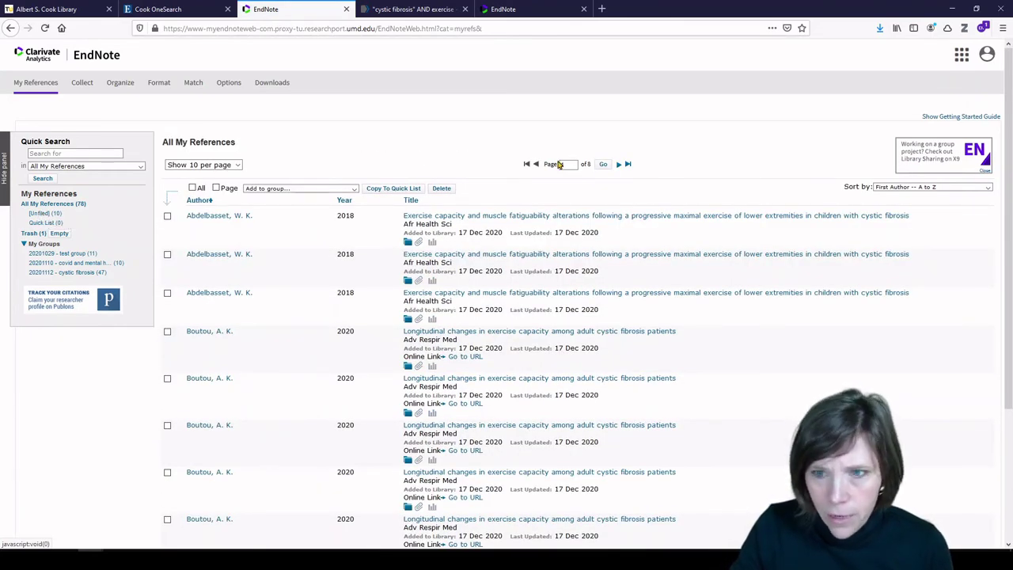
click(887, 188)
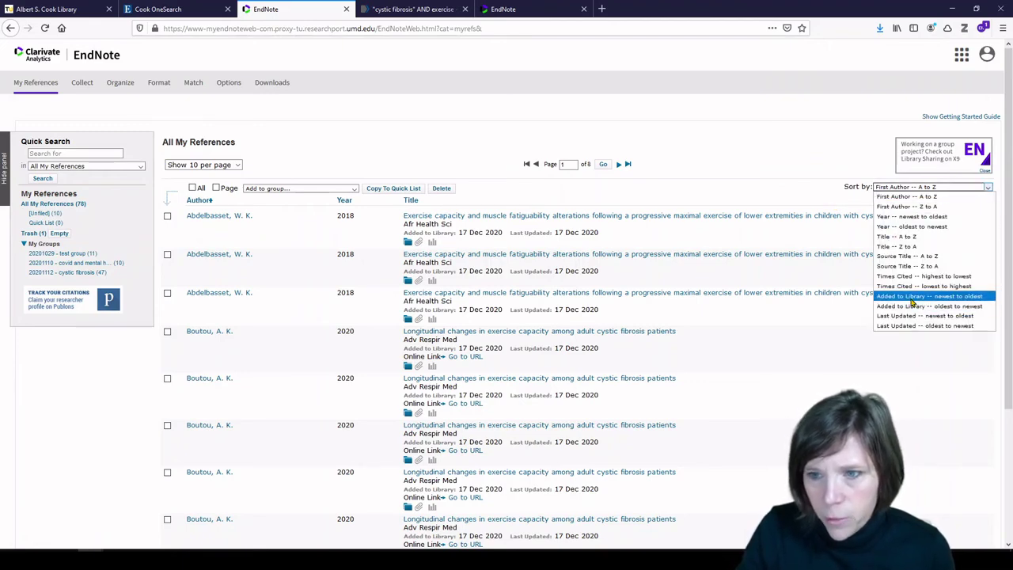
click(912, 297)
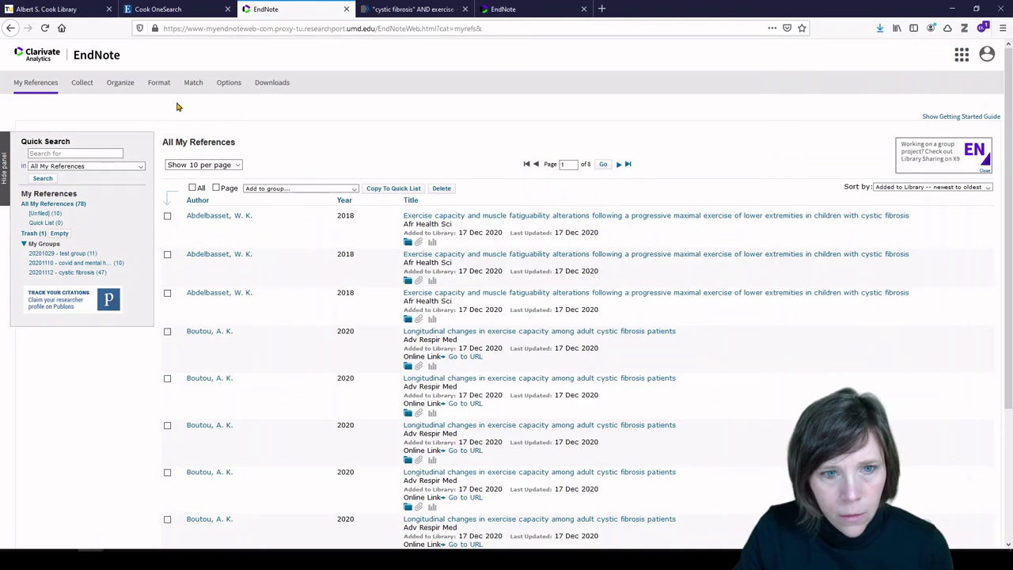
scroll(180, 273, down, 3)
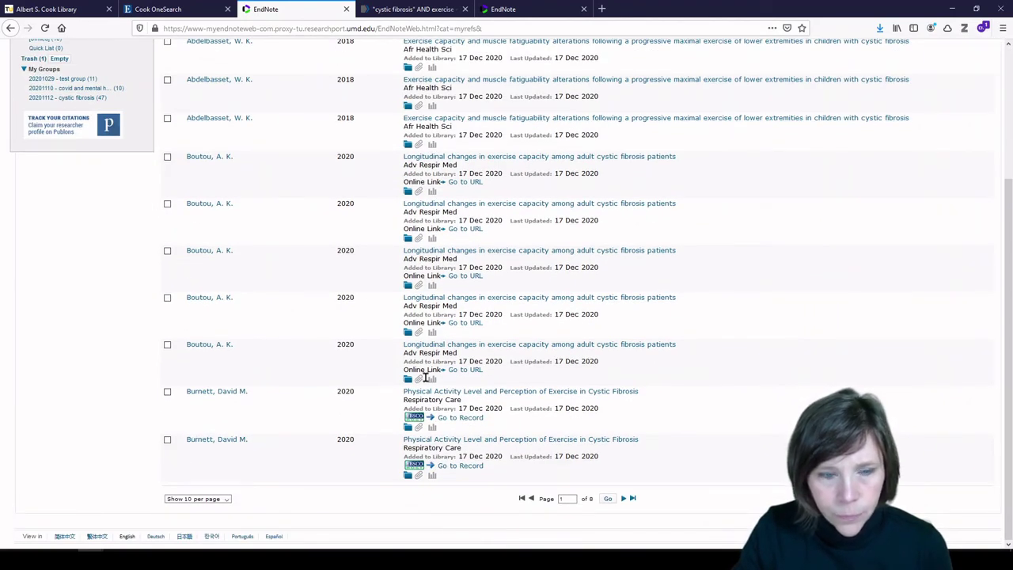
scroll(384, 431, up, 3)
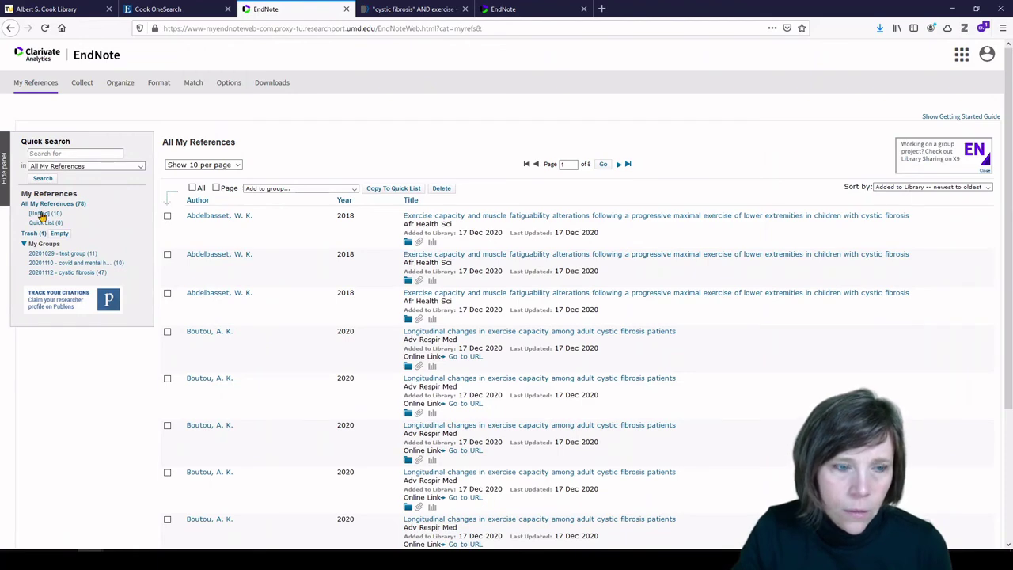
Step: From the [Unfiled] list, check four new EBSCO references and add them to 20201112 - cystic fibrosis
click(41, 213)
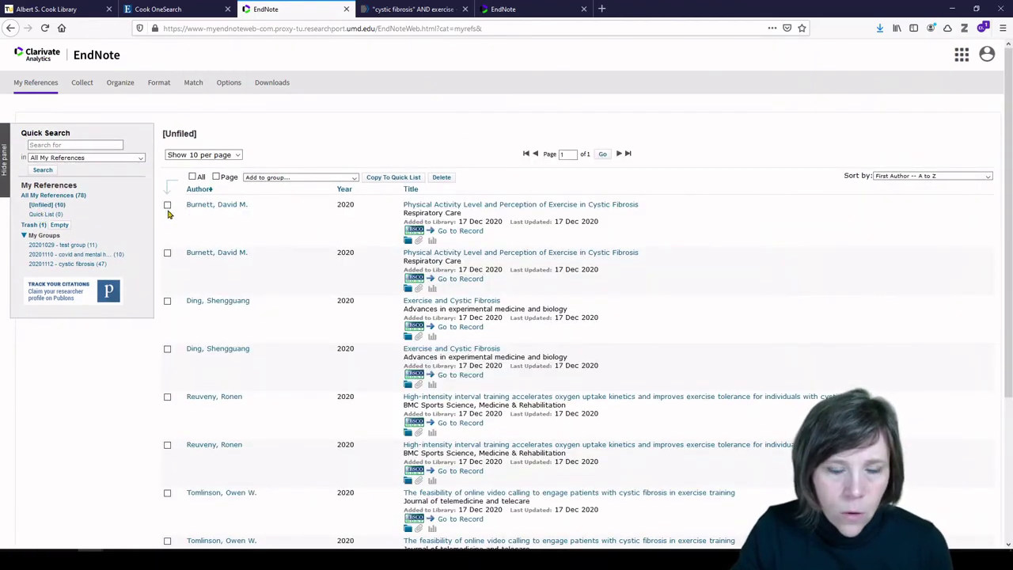
click(167, 253)
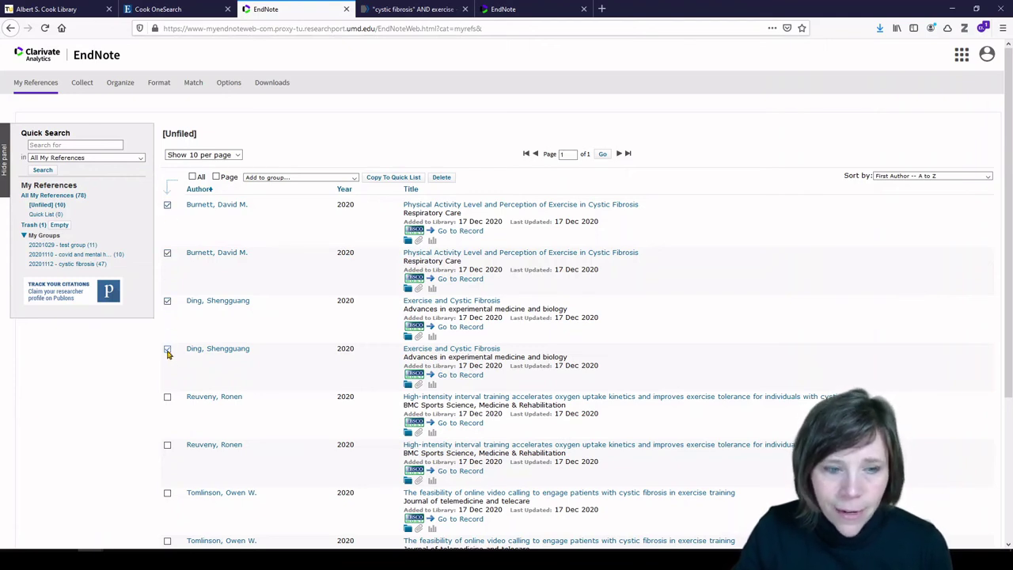
click(167, 397)
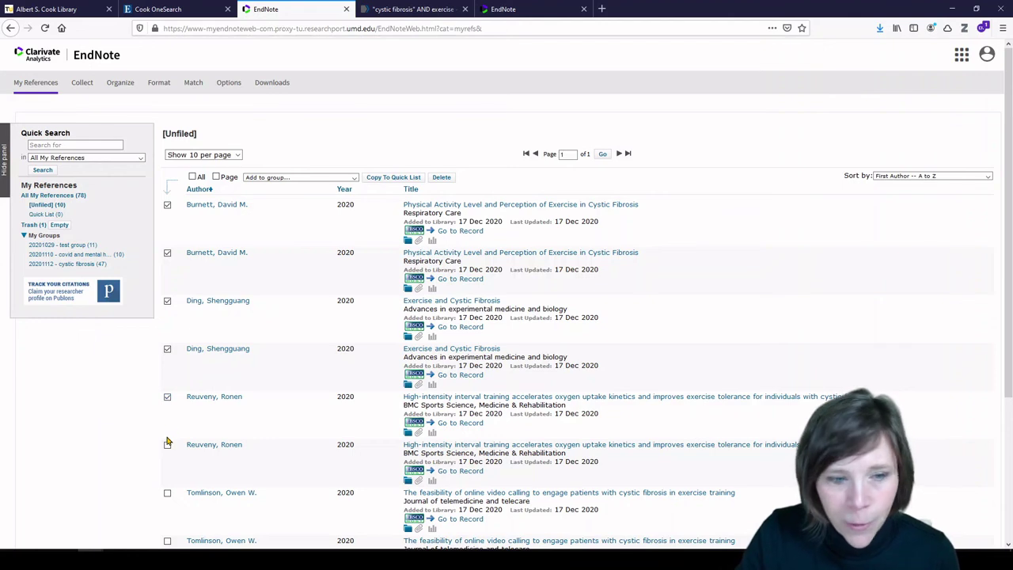
click(167, 445)
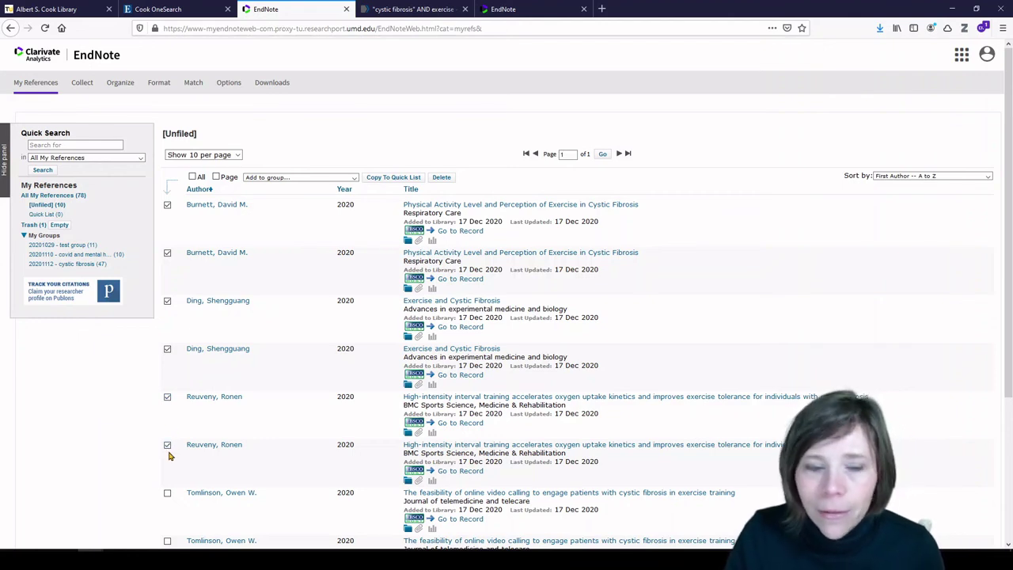
click(167, 492)
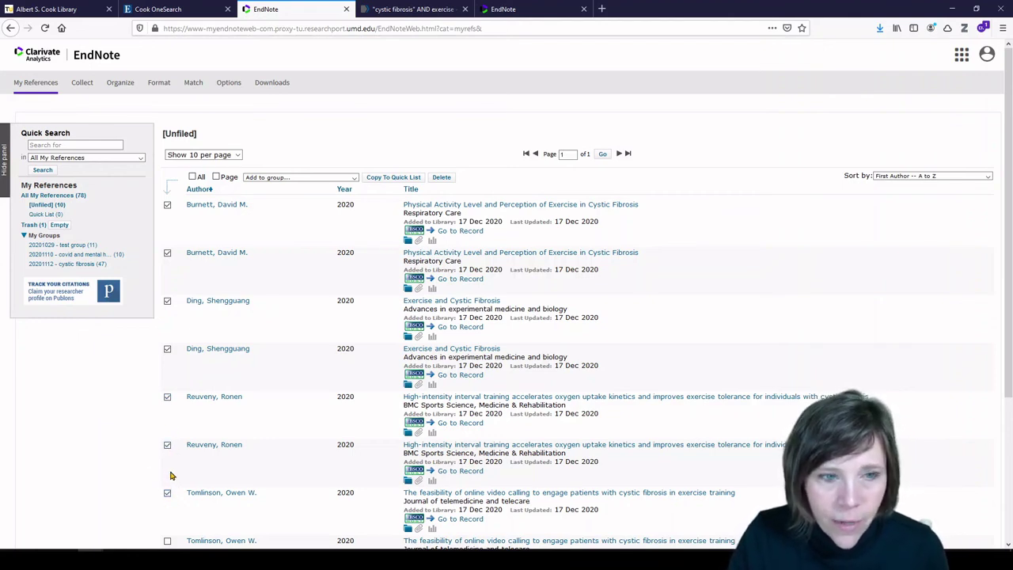
click(303, 178)
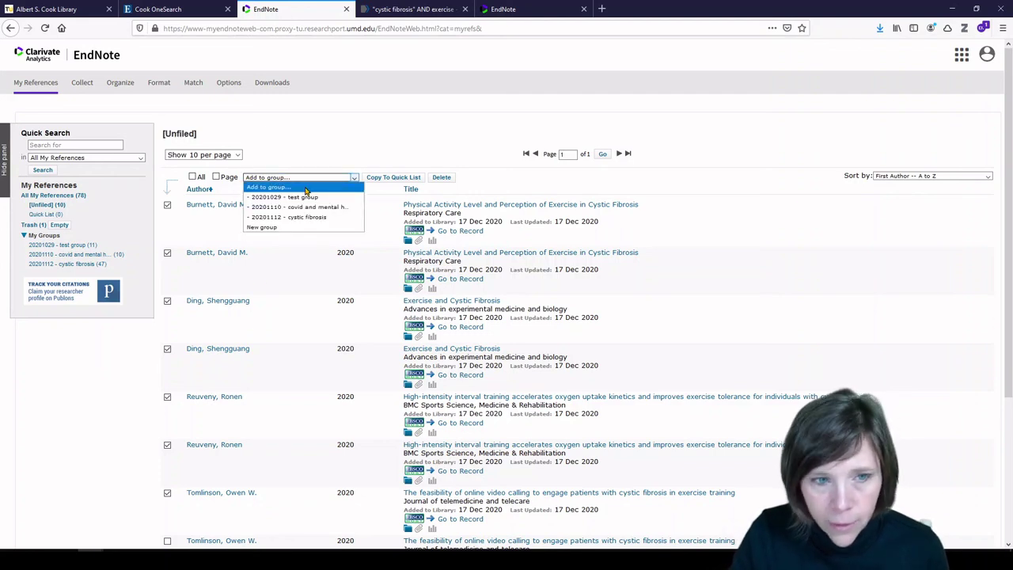
click(302, 216)
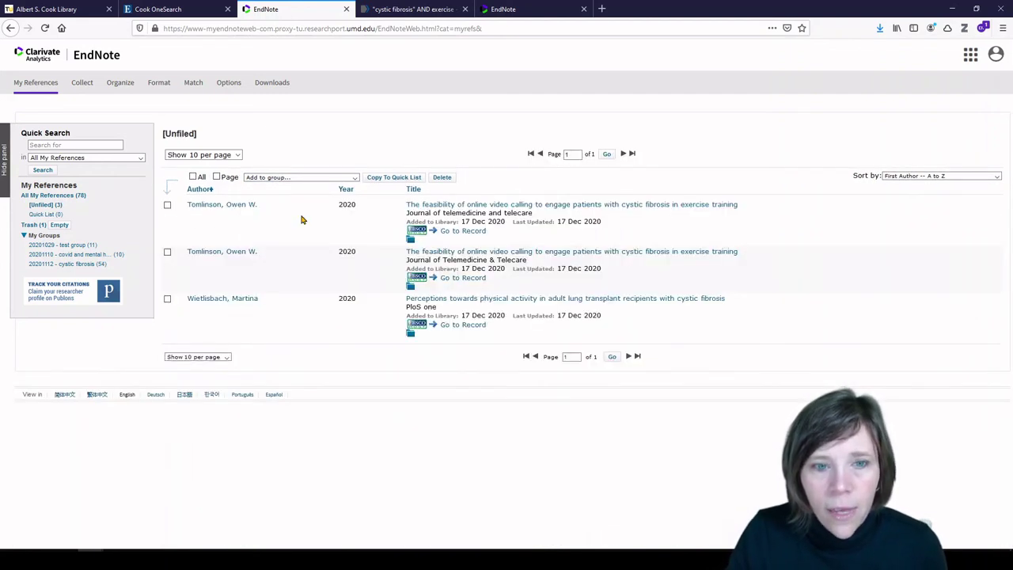